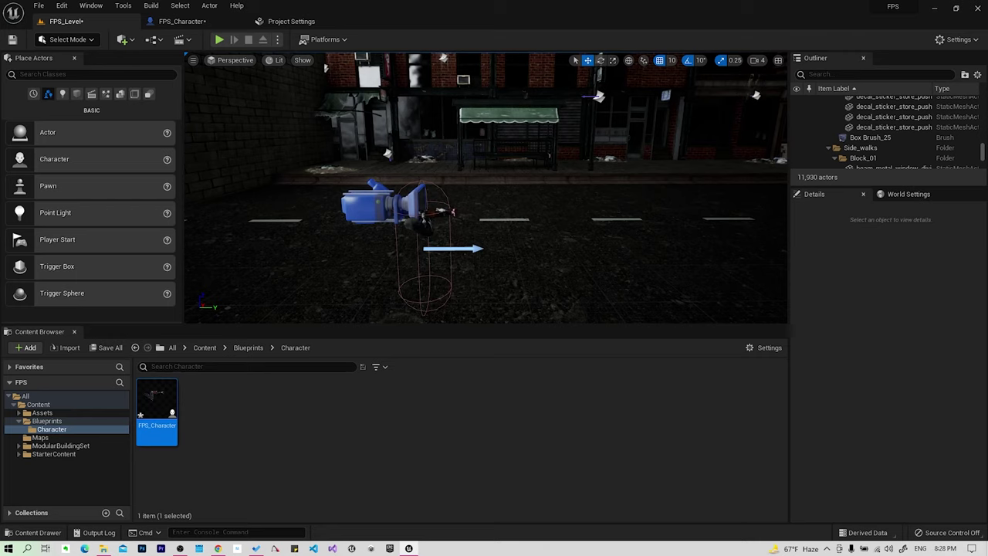
Step: Orbit the level view down the street, then bring up the FPS_Character blueprint's Event Graph
{"action": "right_click_drag", "start_coordinate": [486, 186], "coordinate": [432, 208]}
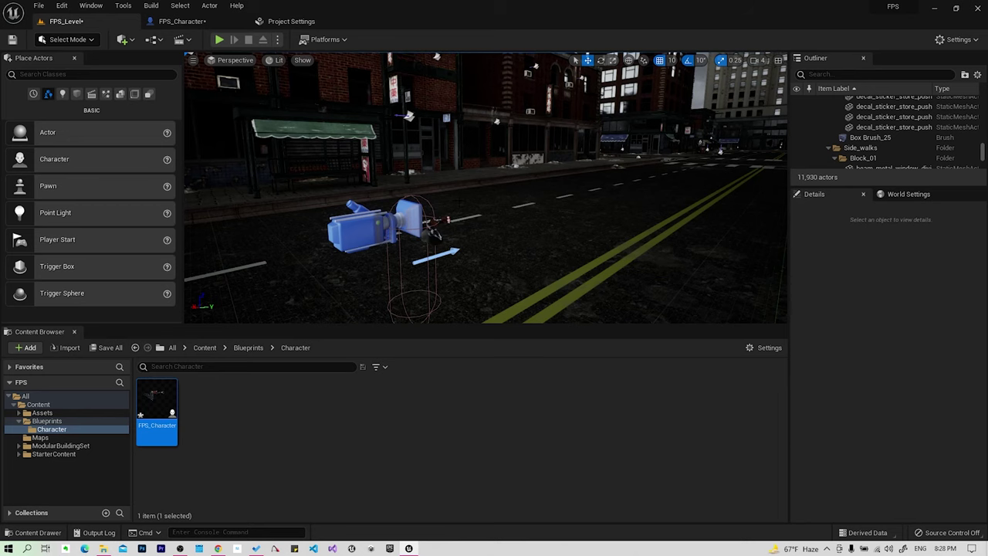
{"action": "left_click", "coordinate": [186, 21]}
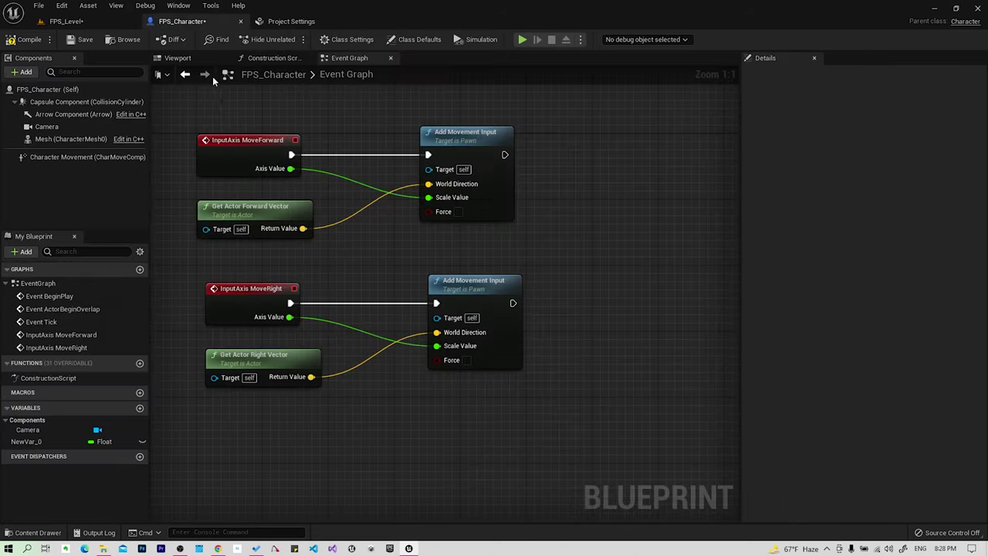
Step: Show the FPS_Character Viewport and select the arms mesh with the rotate gizmo
{"action": "left_click", "coordinate": [182, 57]}
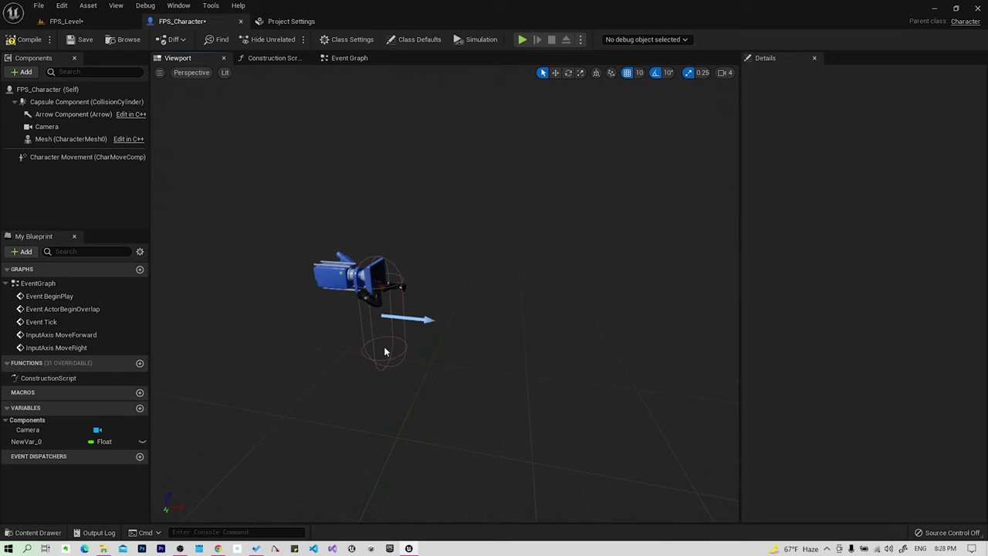
{"action": "left_click_drag", "start_coordinate": [384, 346], "coordinate": [359, 372]}
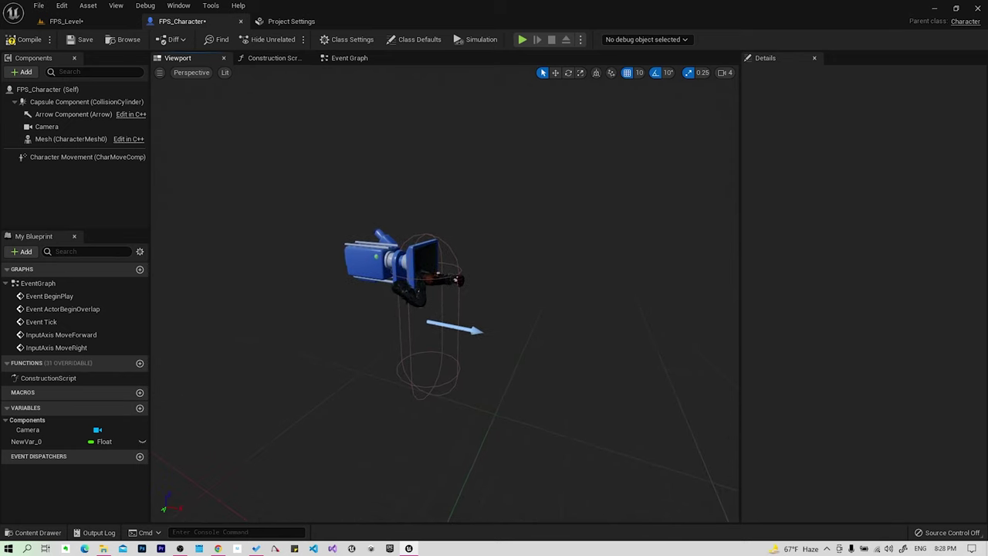
{"action": "left_click", "coordinate": [459, 283]}
{"action": "key", "text": "e"}
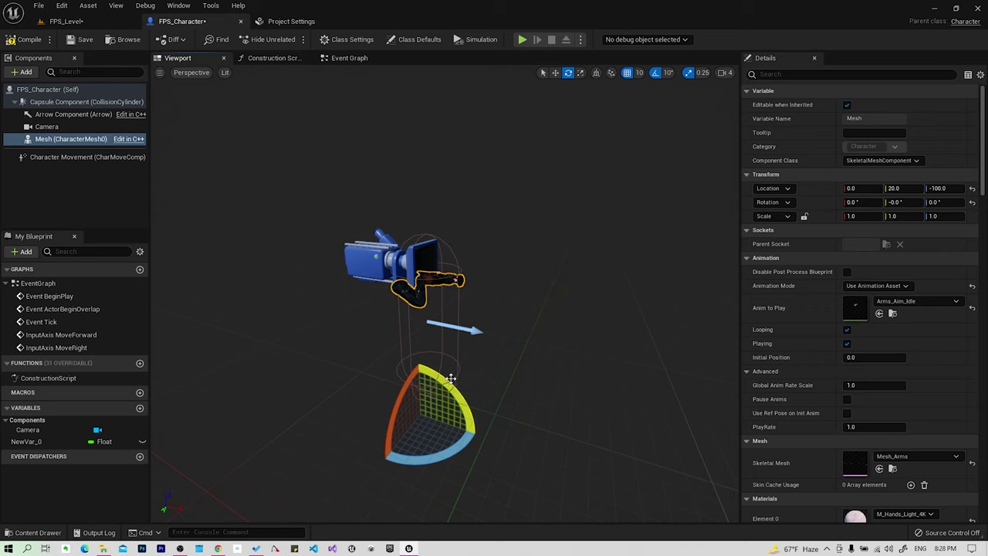
Step: Try 10-degree pitch, roll and yaw rotations on the arms mesh, leaving rotation at 0
{"action": "left_click_drag", "start_coordinate": [442, 384], "coordinate": [474, 439]}
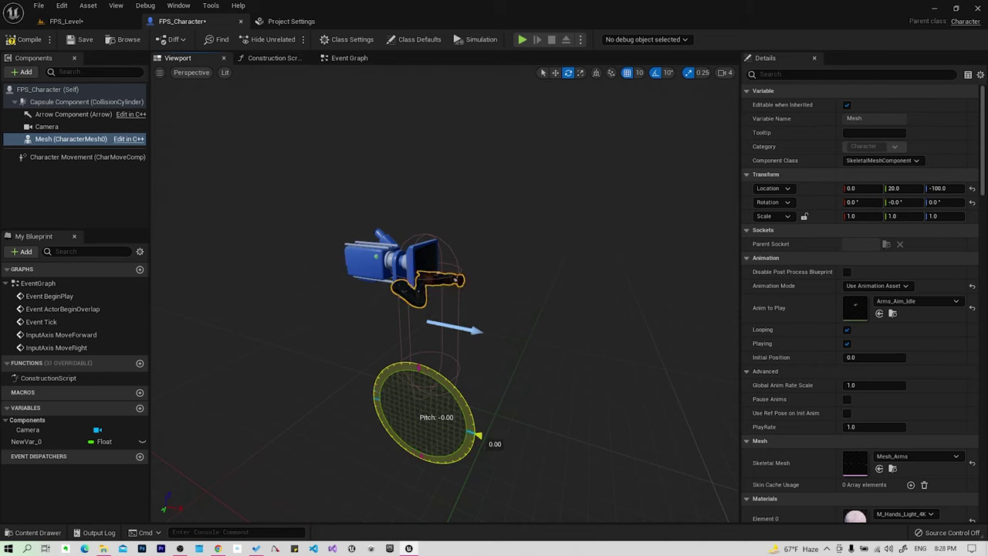
{"action": "mouse_move", "coordinate": [475, 438]}
{"action": "left_mouse_down"}
{"action": "mouse_move", "coordinate": [453, 455]}
{"action": "mouse_move", "coordinate": [476, 437]}
{"action": "mouse_move", "coordinate": [430, 417]}
{"action": "mouse_move", "coordinate": [395, 421]}
{"action": "left_mouse_up"}
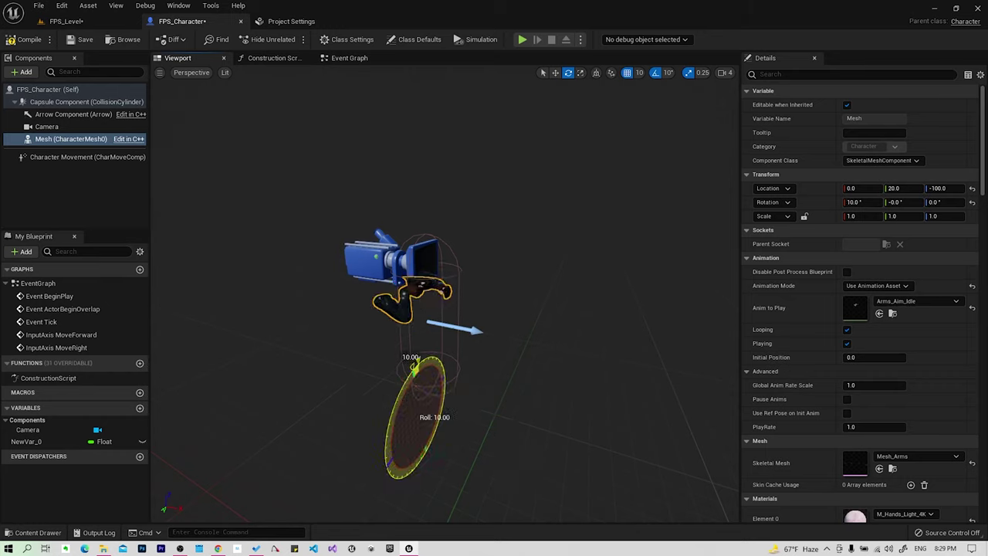
{"action": "left_click_drag", "start_coordinate": [396, 421], "coordinate": [394, 405]}
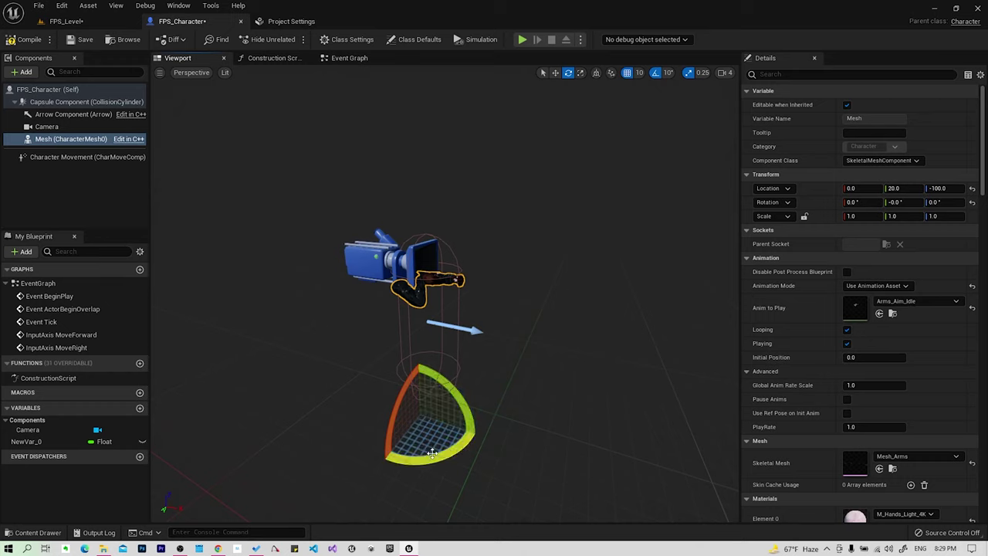
{"action": "left_click_drag", "start_coordinate": [444, 397], "coordinate": [443, 397]}
{"action": "mouse_move", "coordinate": [447, 440]}
{"action": "left_mouse_down"}
{"action": "mouse_move", "coordinate": [473, 438]}
{"action": "mouse_move", "coordinate": [379, 464]}
{"action": "left_mouse_up"}
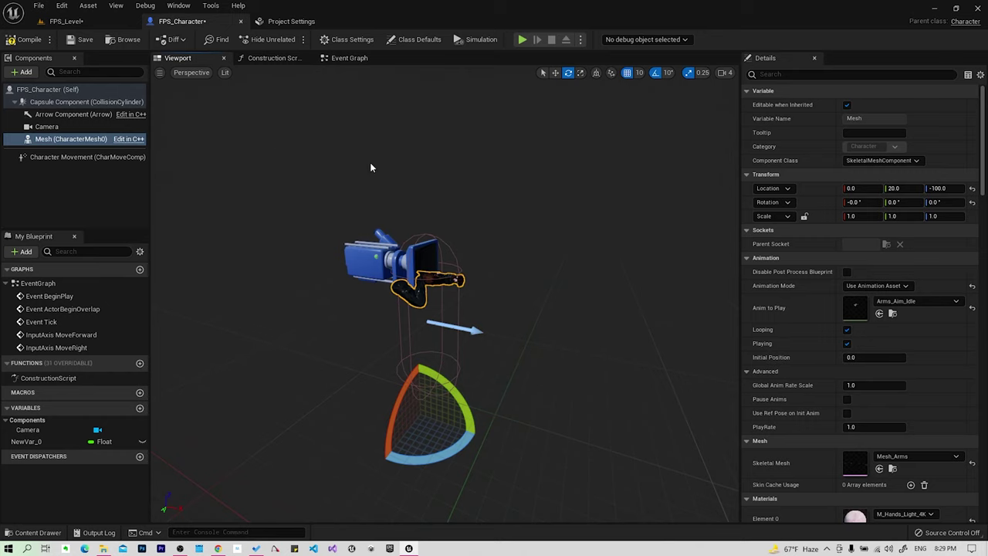
{"action": "left_click", "coordinate": [61, 5]}
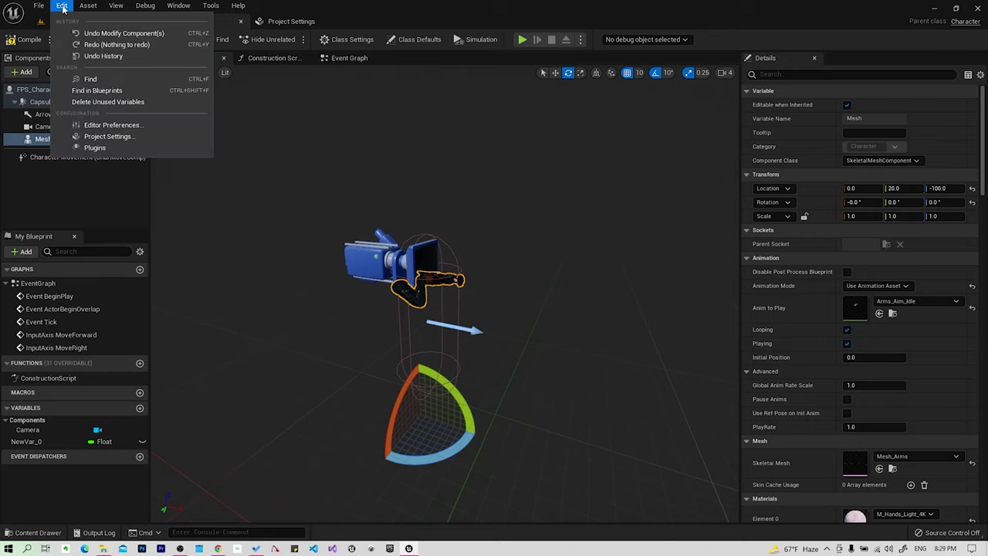
Step: Add two axis mappings named Turn and LookUp in Project Settings > Input
{"action": "left_click", "coordinate": [108, 137]}
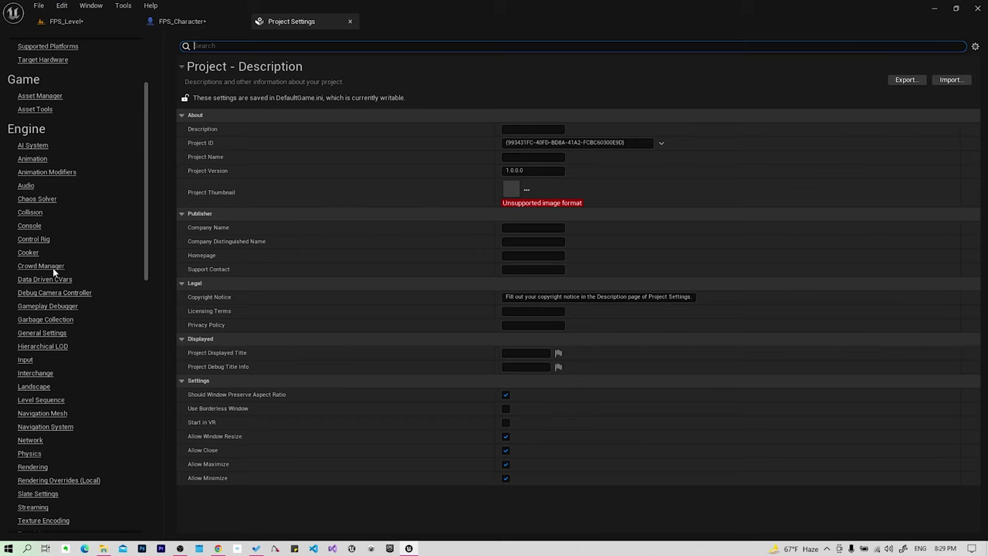
{"action": "left_click", "coordinate": [26, 360]}
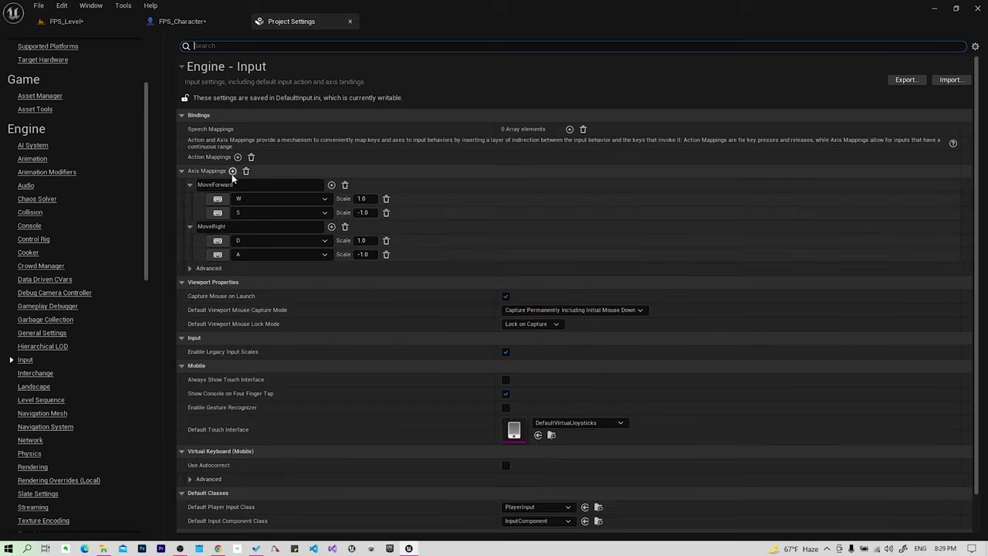
{"action": "left_click", "coordinate": [232, 170]}
{"action": "left_click", "coordinate": [232, 170]}
{"action": "left_click", "coordinate": [274, 268]}
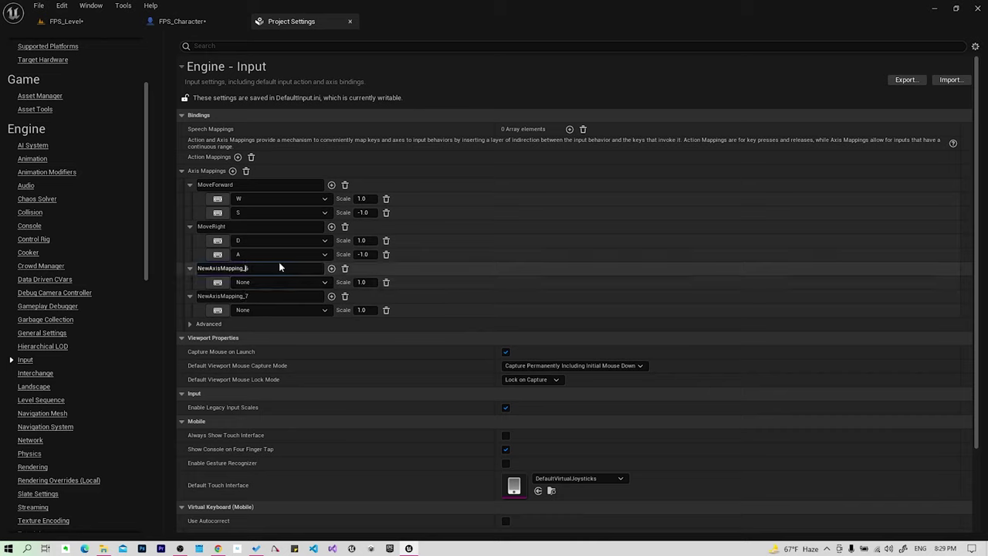
{"action": "double_click", "coordinate": [280, 266]}
{"action": "type", "text": "Turn"}
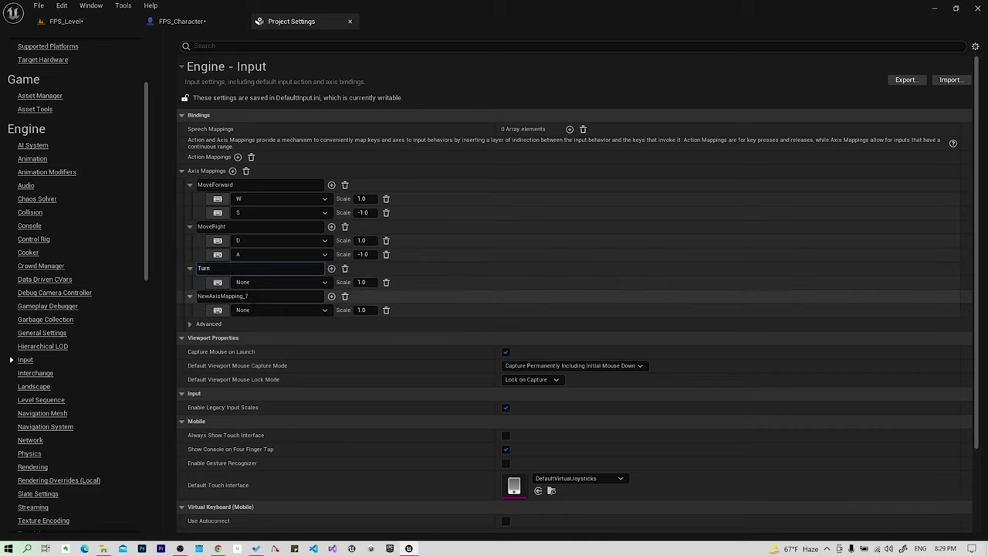
{"action": "double_click", "coordinate": [252, 297]}
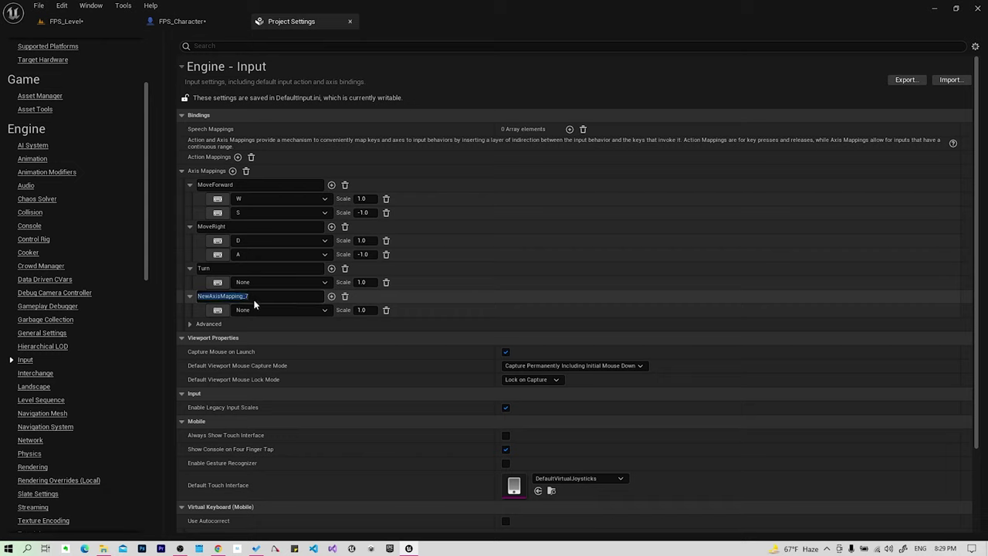
{"action": "type", "text": "LookUp"}
{"action": "key", "text": "Return"}
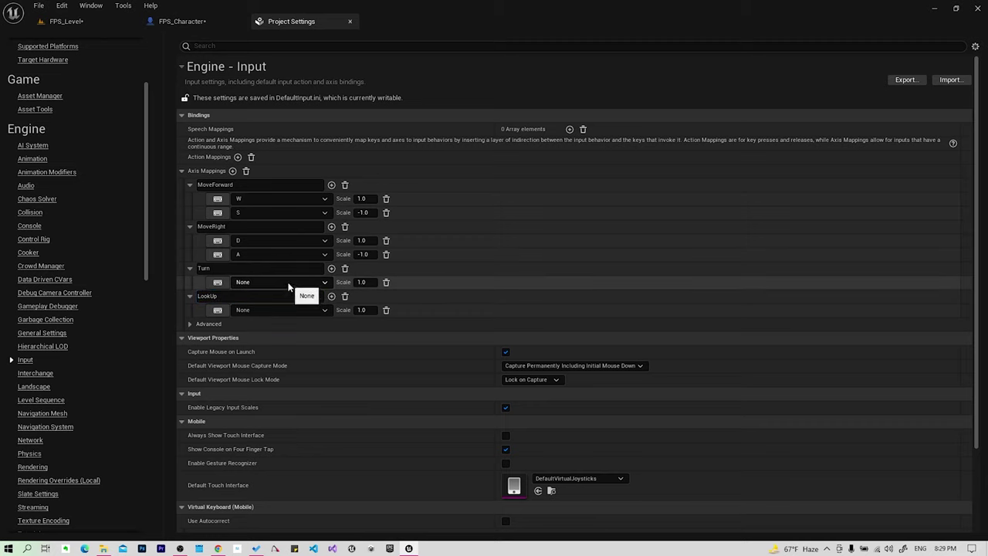
Step: Bind the Turn mapping to Mouse X and the LookUp mapping to Mouse Y
{"action": "left_click", "coordinate": [288, 284]}
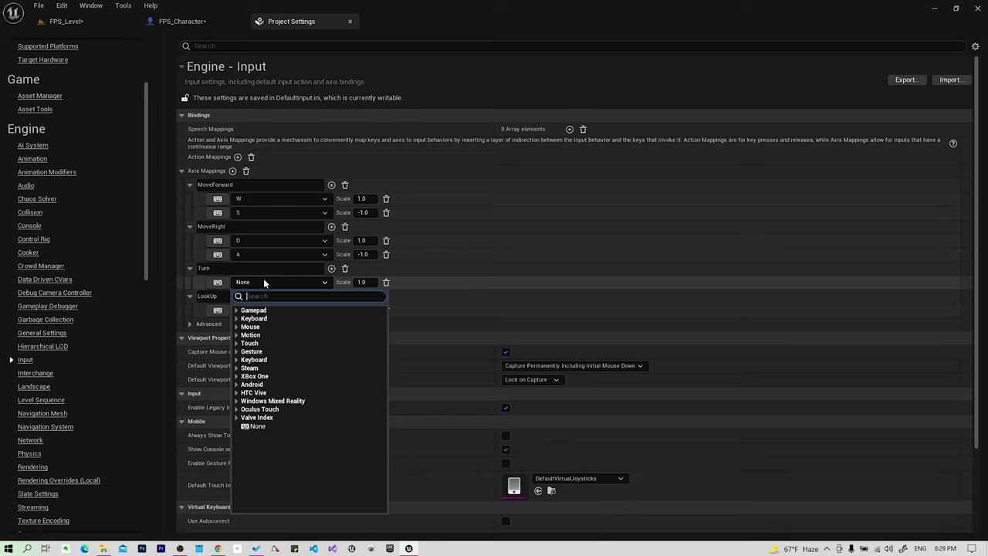
{"action": "left_click", "coordinate": [237, 328]}
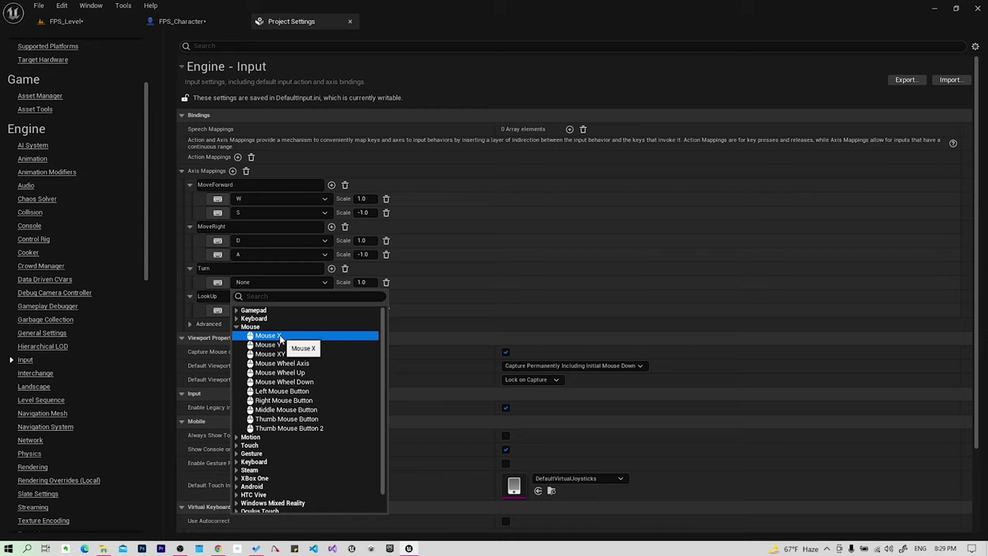
{"action": "left_click", "coordinate": [276, 336]}
{"action": "left_click", "coordinate": [244, 312]}
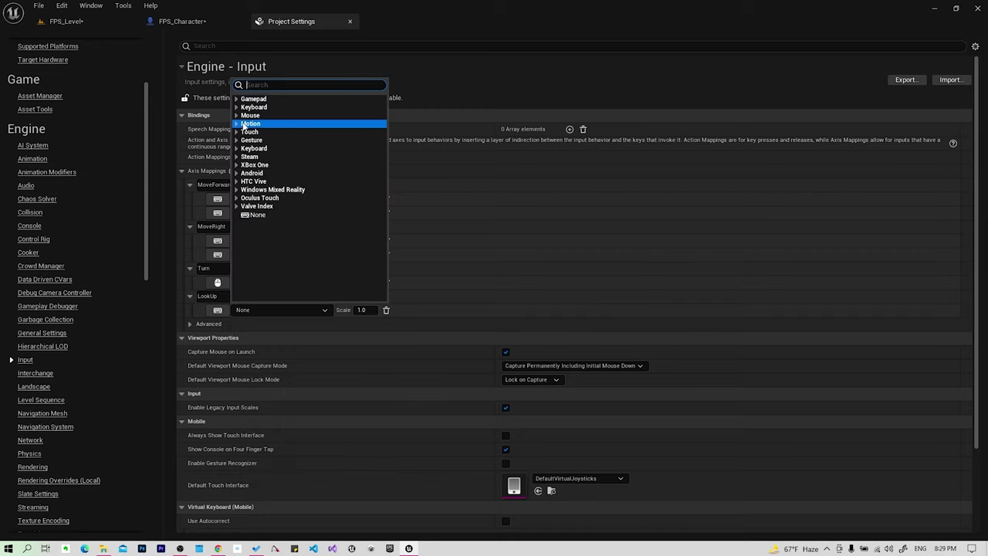
{"action": "left_click", "coordinate": [250, 115]}
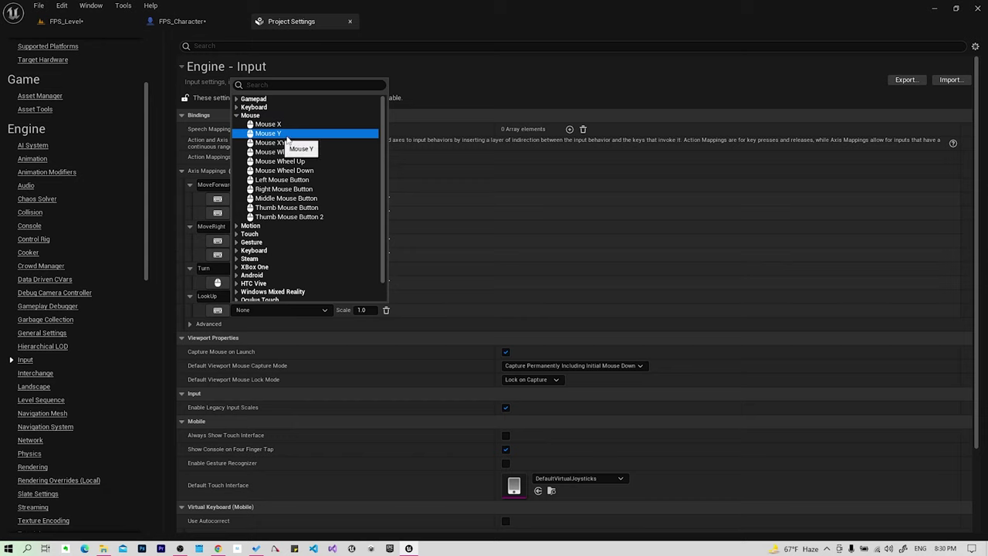
{"action": "left_click", "coordinate": [270, 136]}
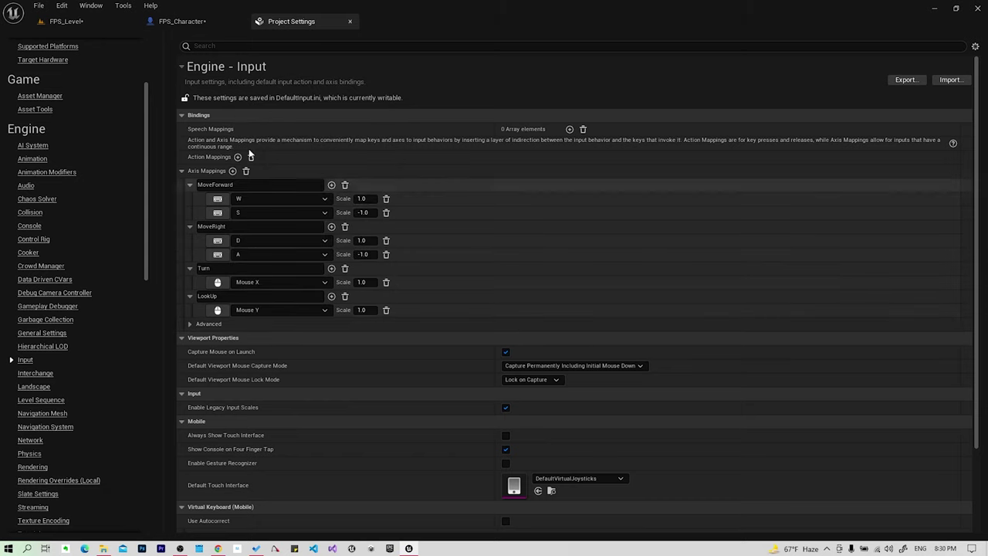
{"action": "left_click", "coordinate": [185, 20]}
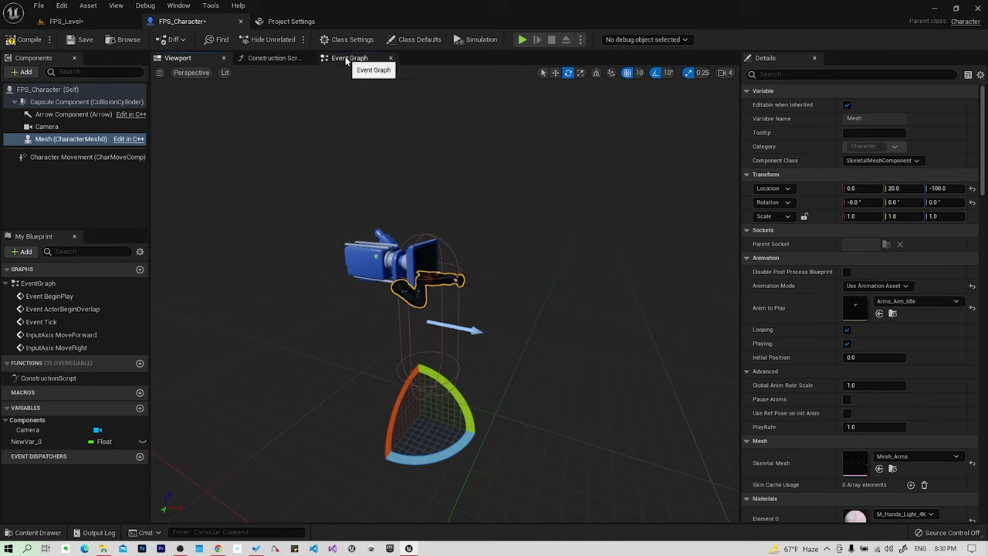
Step: Place an InputAxis Turn event node in the FPS_Character Event Graph
{"action": "left_click", "coordinate": [349, 58]}
{"action": "right_click_drag", "start_coordinate": [543, 257], "coordinate": [229, 272]}
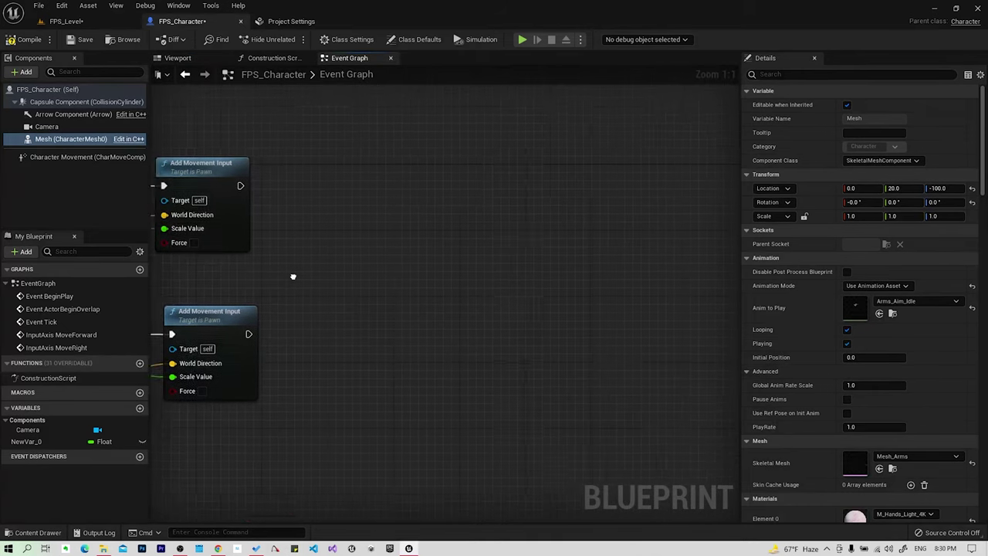
{"action": "right_click", "coordinate": [298, 172]}
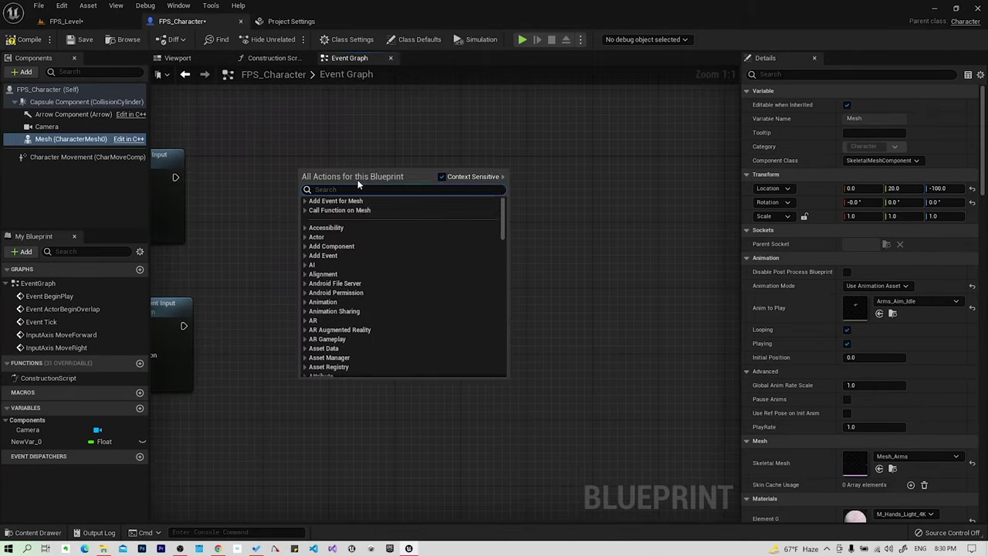
{"action": "type", "text": "Turn"}
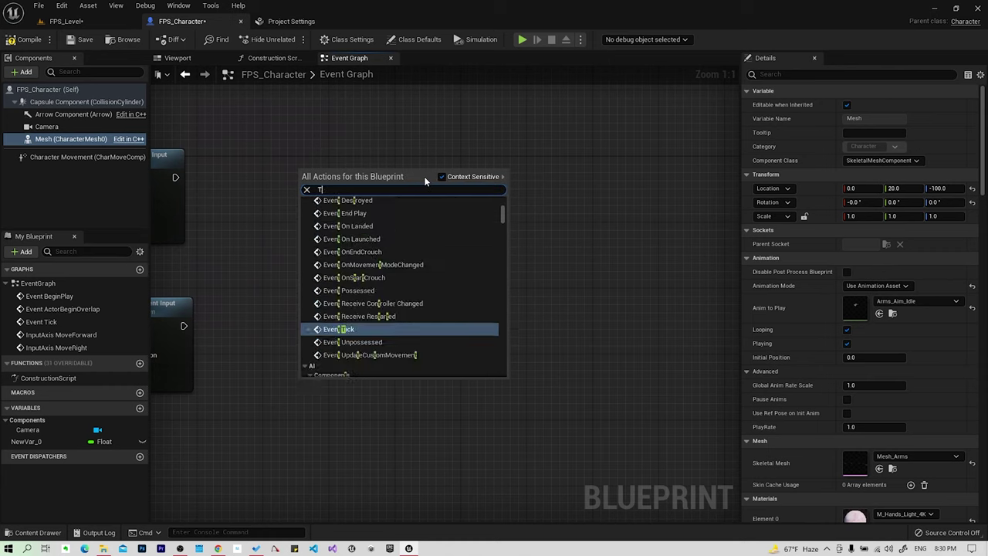
{"action": "scroll", "coordinate": [434, 239], "scroll_direction": "up", "scroll_amount": 2}
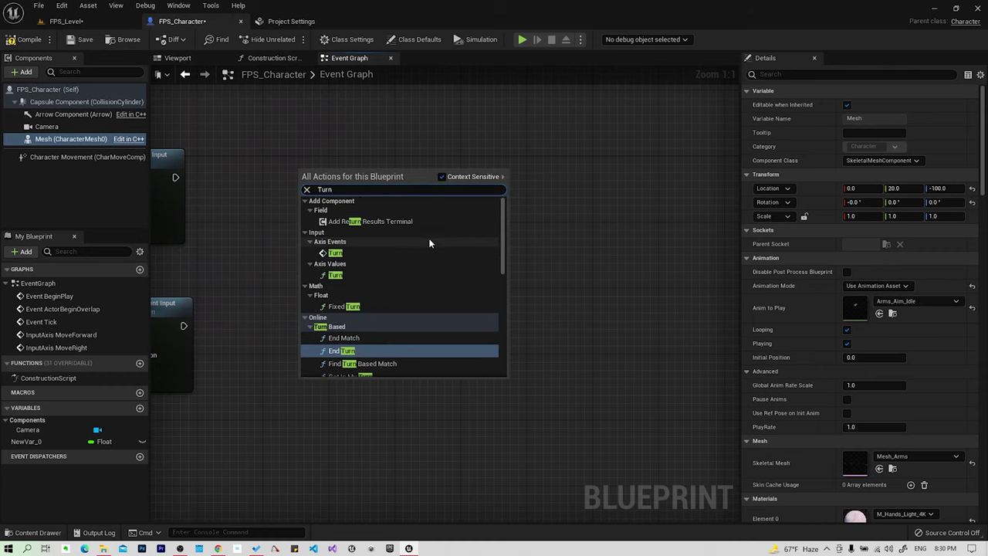
{"action": "left_click", "coordinate": [339, 253]}
{"action": "left_click", "coordinate": [340, 253]}
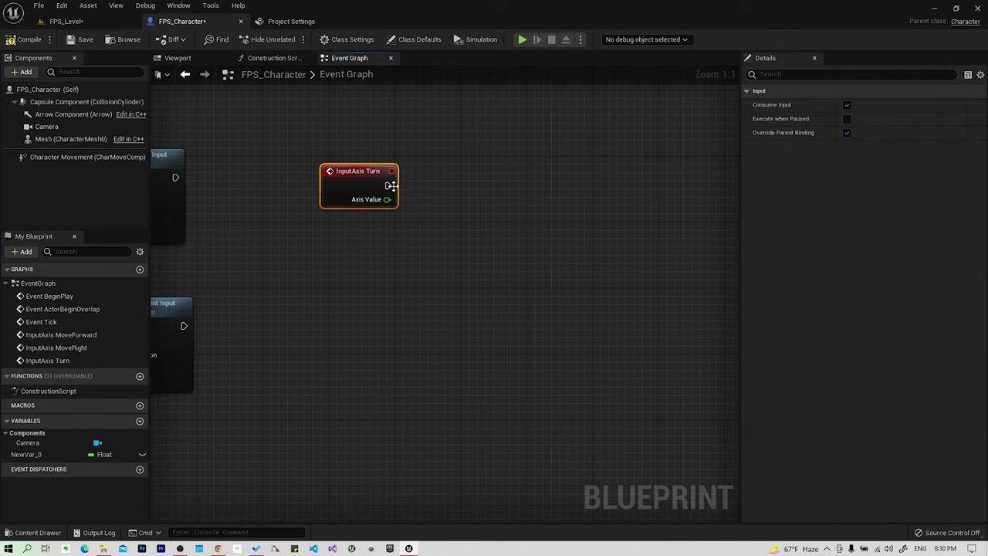
Step: Wire the Turn event to a Print String node that prints its Axis Value
{"action": "left_click_drag", "start_coordinate": [388, 185], "coordinate": [475, 187]}
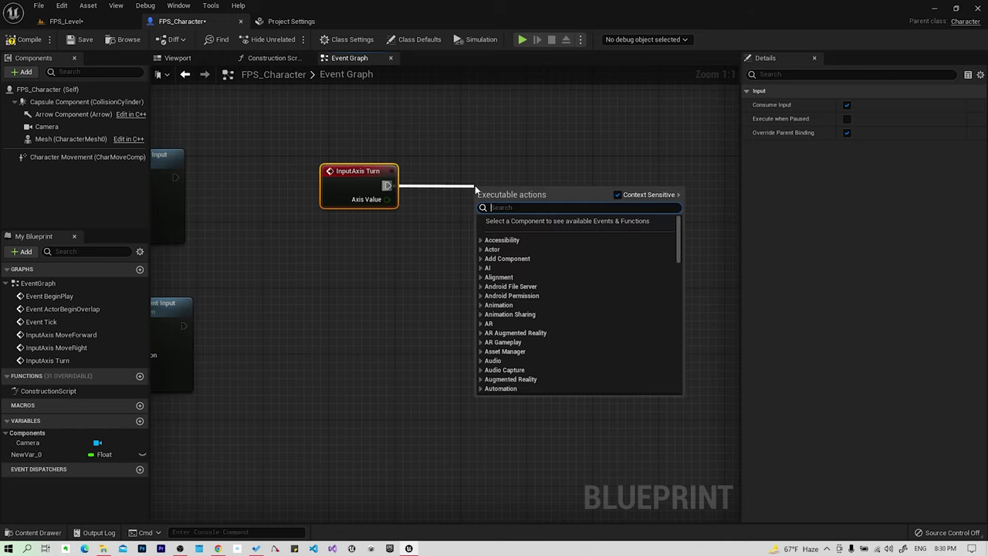
{"action": "type", "text": "print st"}
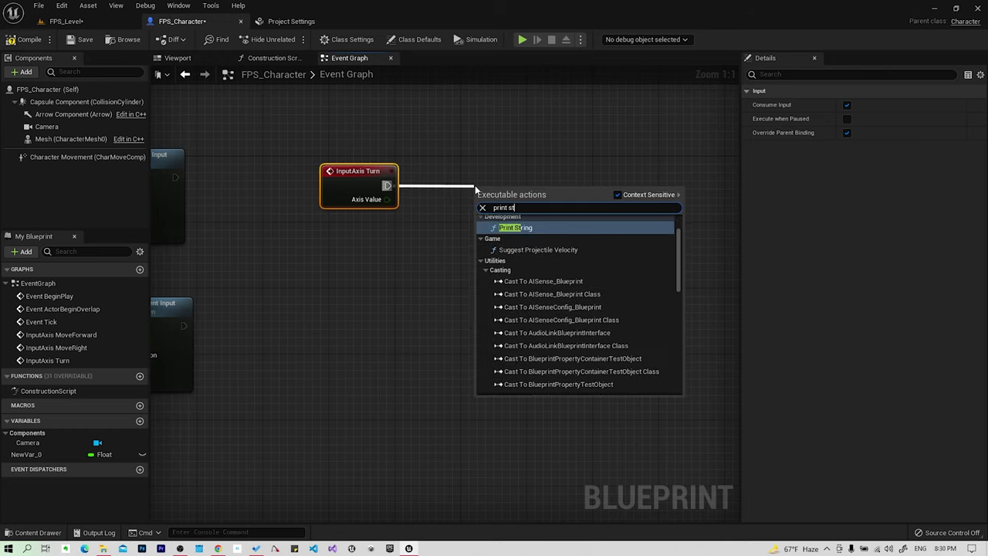
{"action": "type", "text": "rin"}
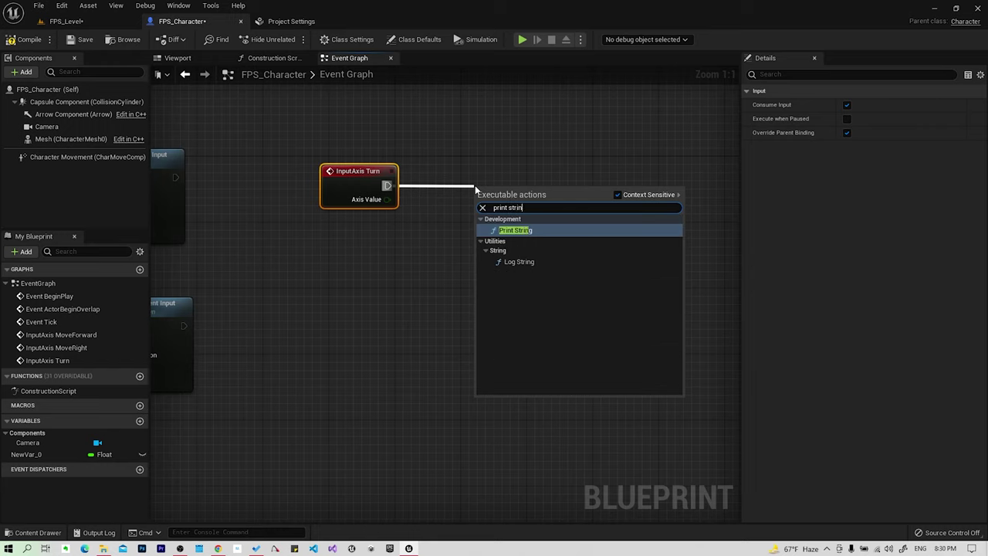
{"action": "left_click", "coordinate": [508, 231]}
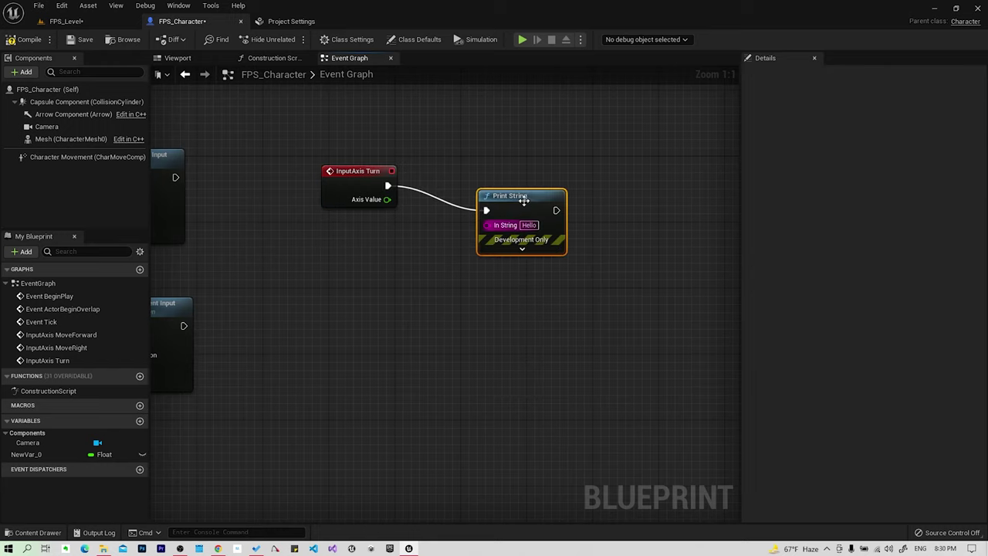
{"action": "left_click_drag", "start_coordinate": [393, 200], "coordinate": [487, 192]}
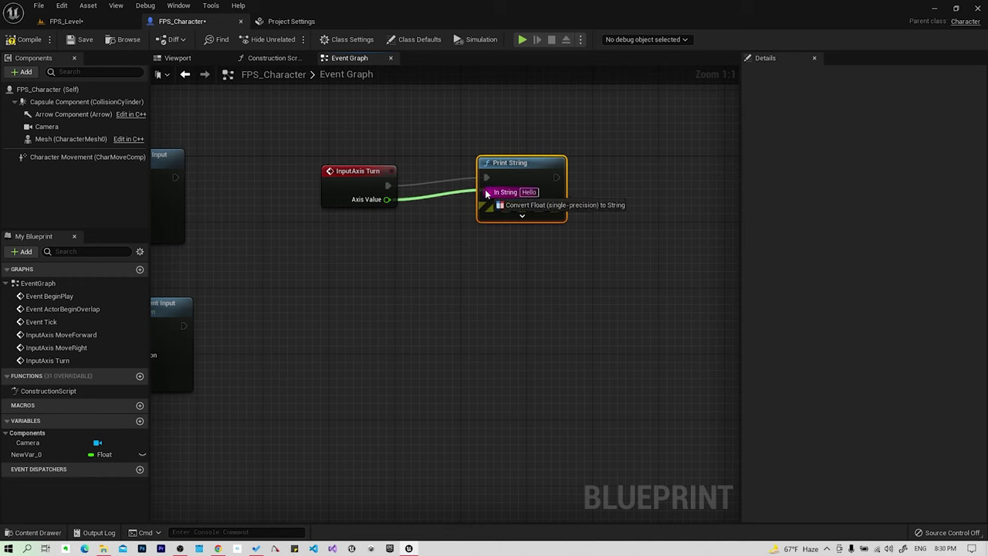
{"action": "left_click_drag", "start_coordinate": [435, 174], "coordinate": [443, 223]}
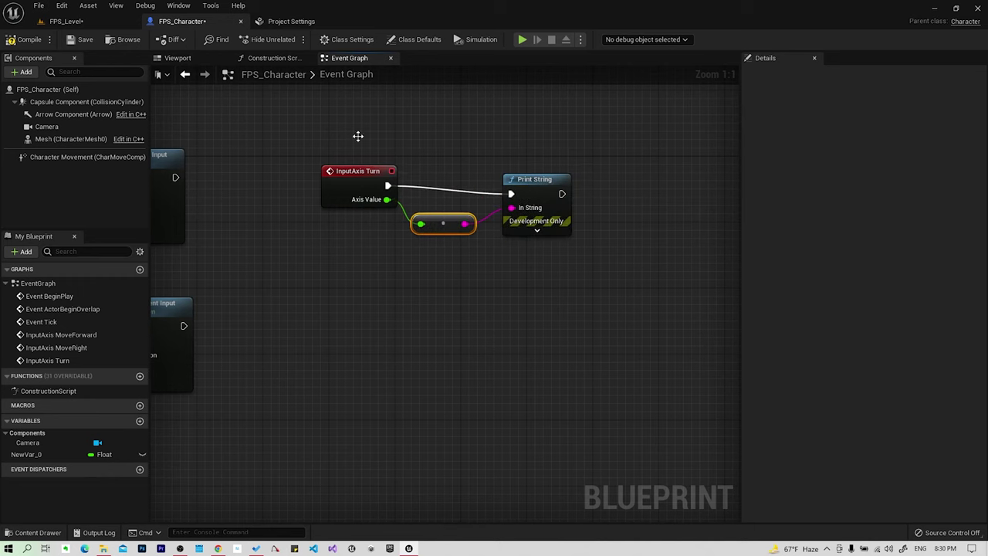
Step: Play-test FPS_Level and watch negative and positive Turn axis values print on screen
{"action": "left_click", "coordinate": [66, 21]}
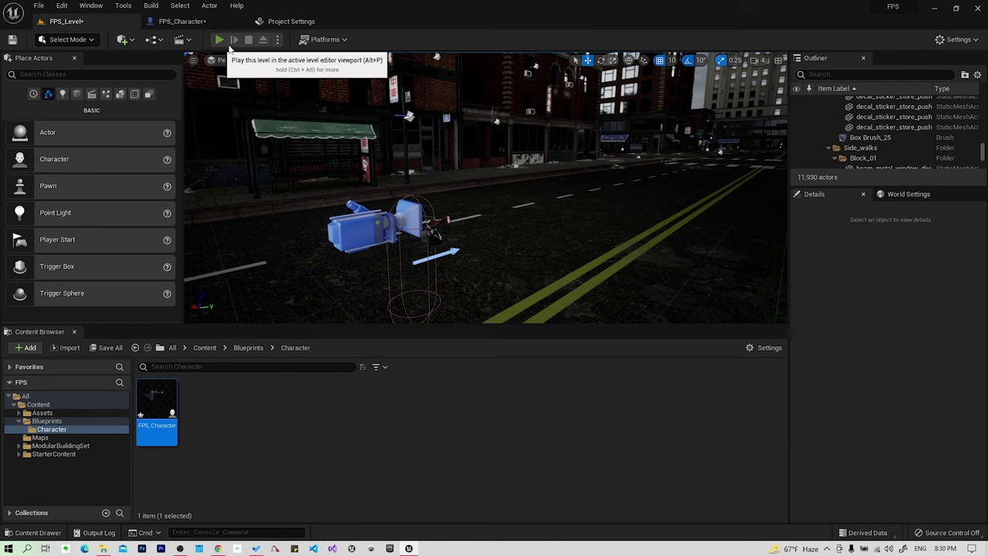
{"action": "key", "text": "alt+p"}
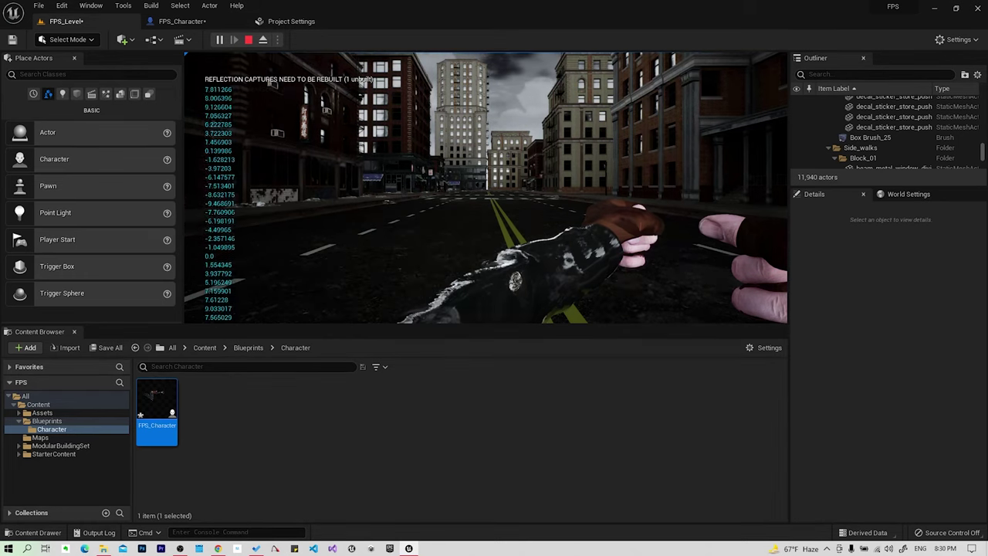
{"action": "key", "text": "Escape"}
Step: Delete the Print String and conversion nodes from the Turn event
{"action": "left_click", "coordinate": [171, 22]}
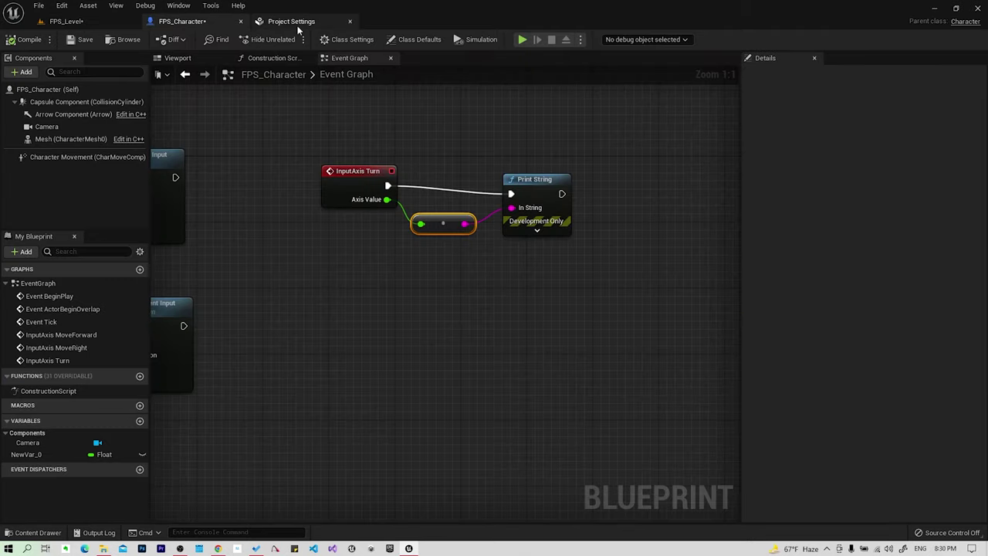
{"action": "left_click_drag", "start_coordinate": [442, 170], "coordinate": [646, 304]}
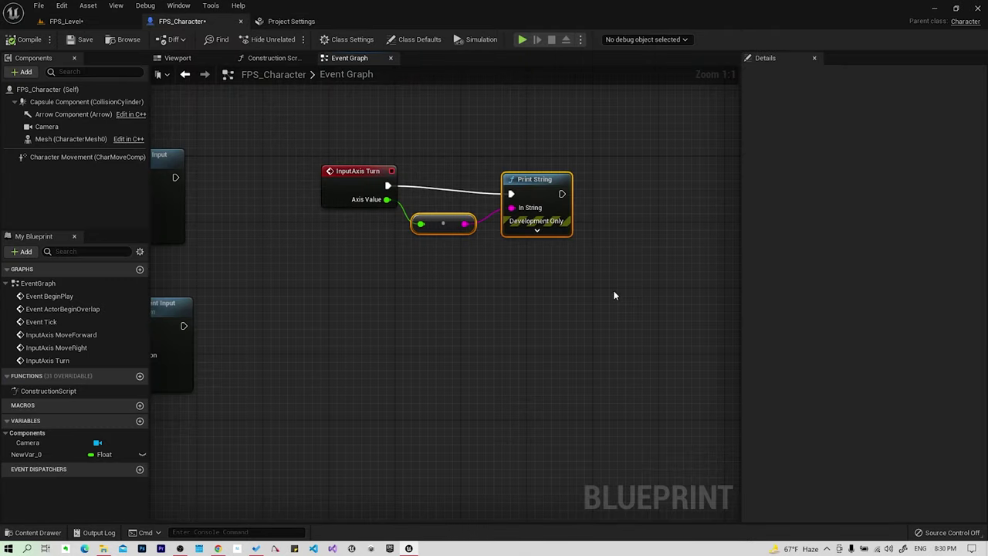
{"action": "key", "text": "Delete"}
Step: Connect InputAxis Turn's exec and Axis Value to a new Add Controller Yaw Input node
{"action": "left_click_drag", "start_coordinate": [388, 185], "coordinate": [485, 188]}
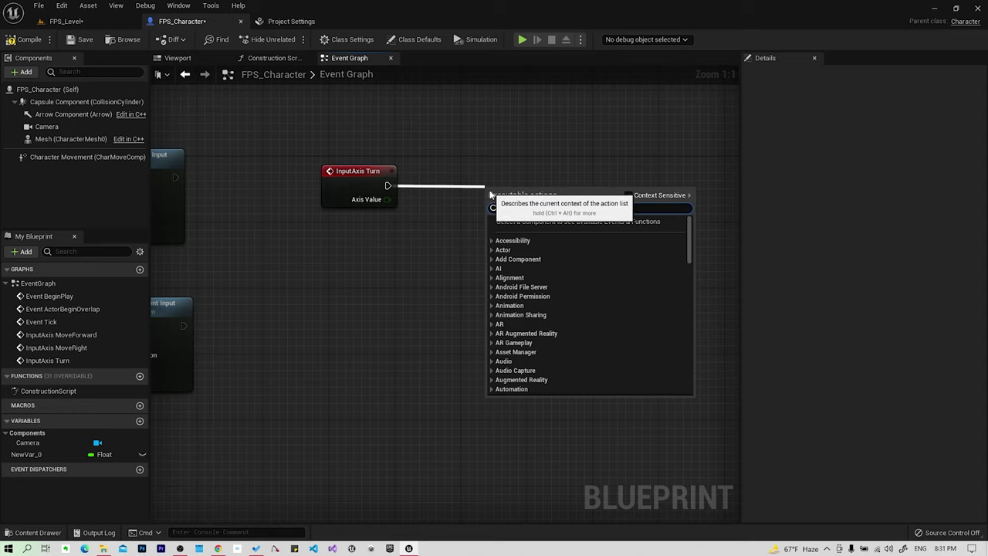
{"action": "type", "text": "add"}
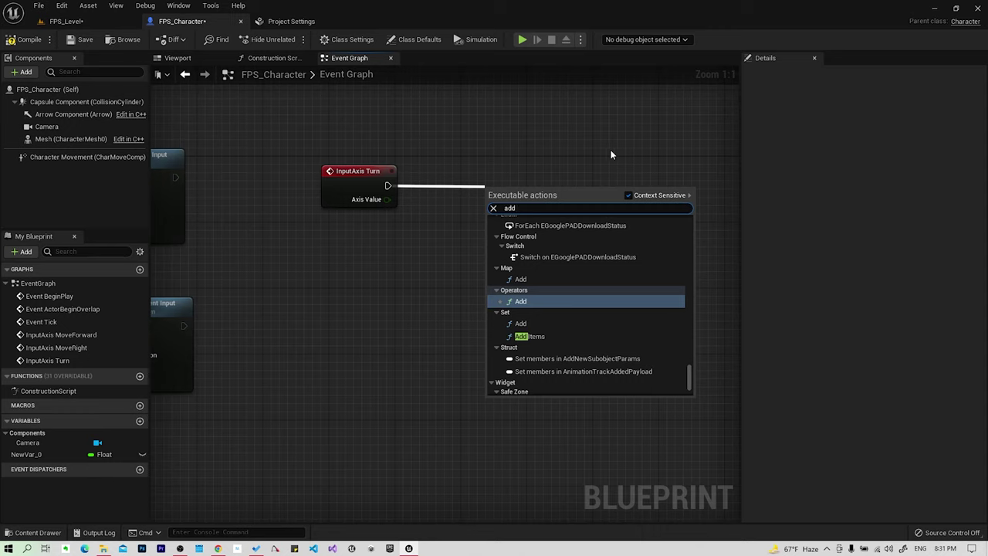
{"action": "type", "text": " cont"}
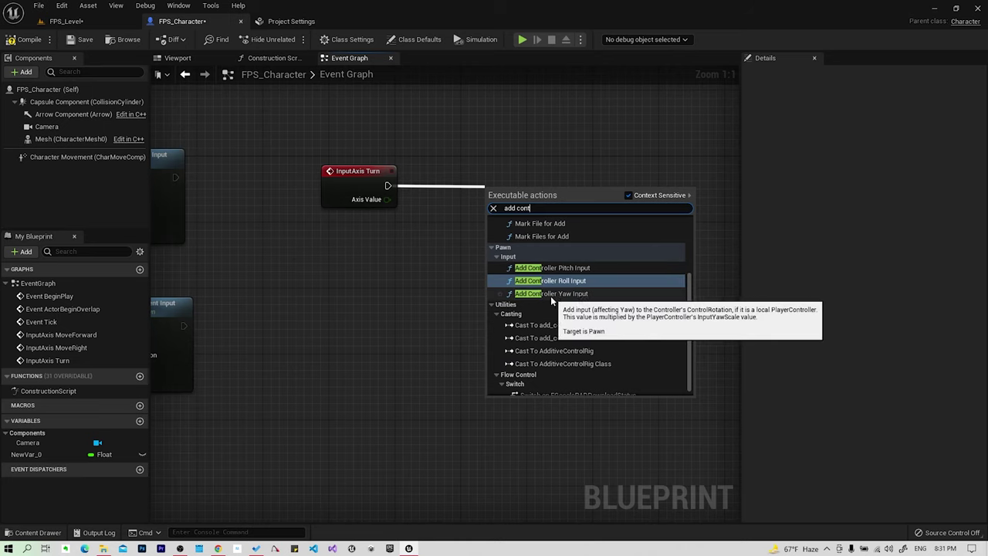
{"action": "left_click", "coordinate": [572, 294]}
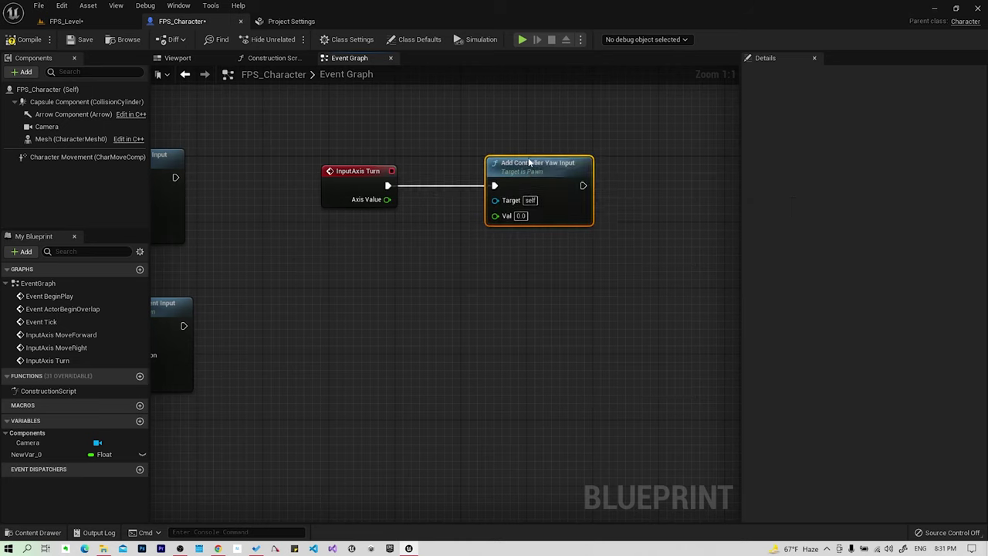
{"action": "left_click_drag", "start_coordinate": [387, 199], "coordinate": [520, 218]}
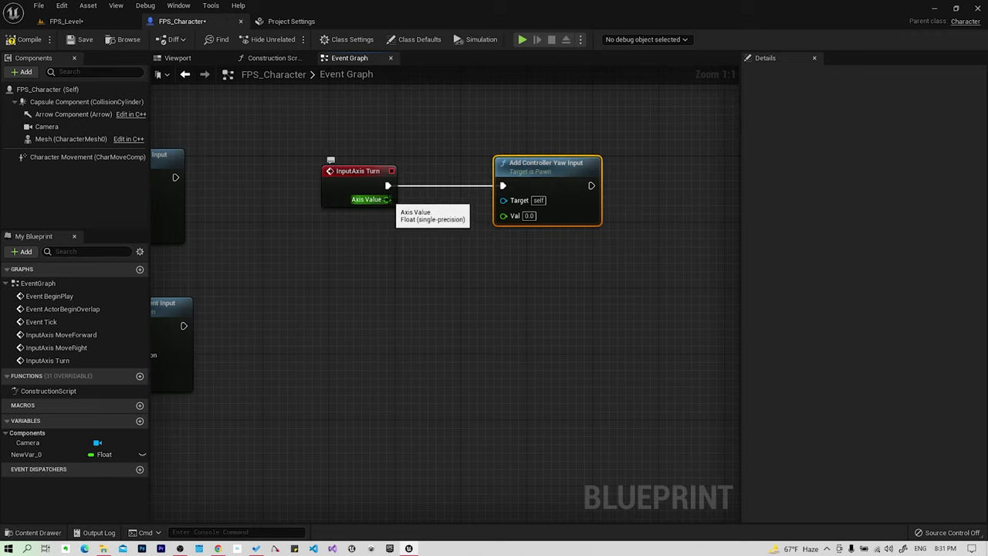
{"action": "left_click_drag", "start_coordinate": [519, 216], "coordinate": [515, 218]}
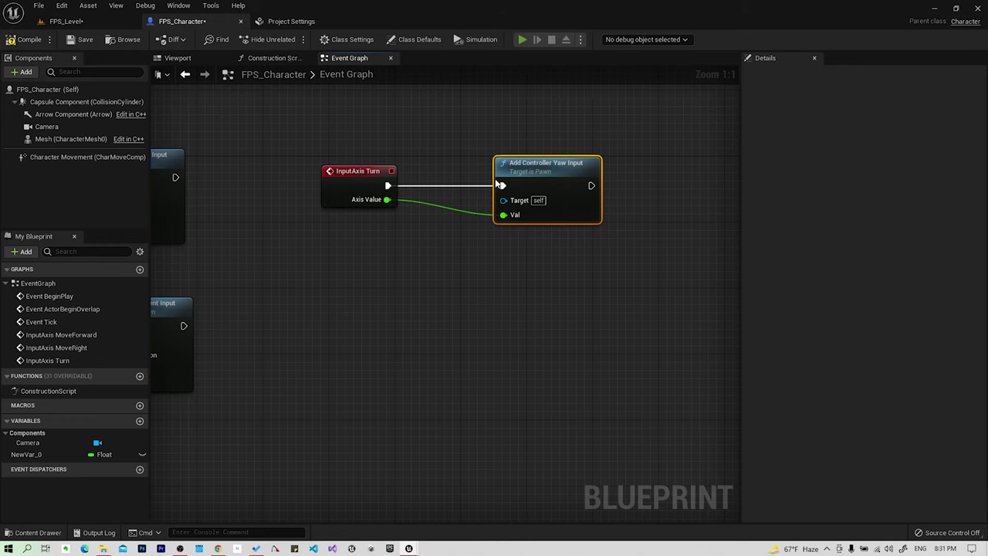
Step: Play-test the level to check left-right mouse turning
{"action": "key", "text": "alt+p"}
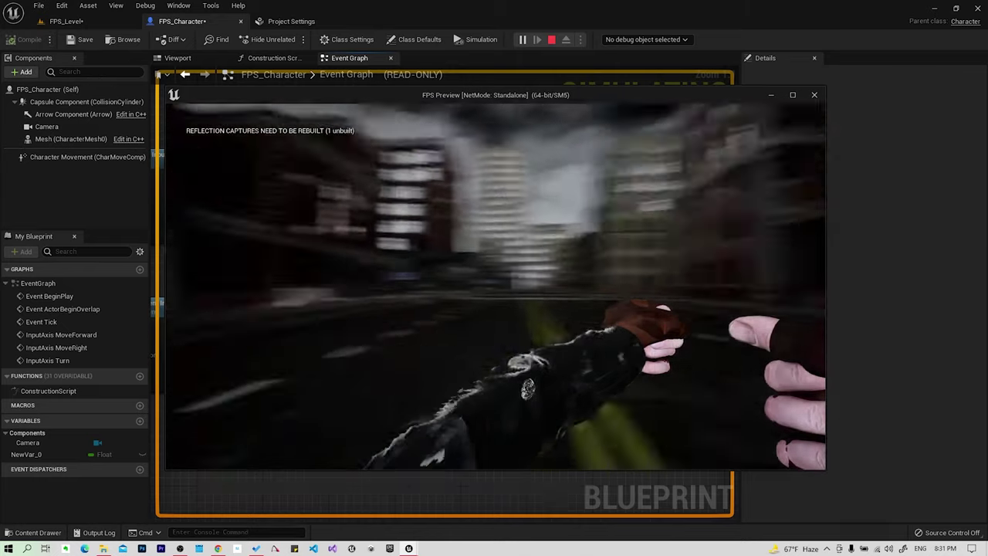
{"action": "key", "text": "Escape"}
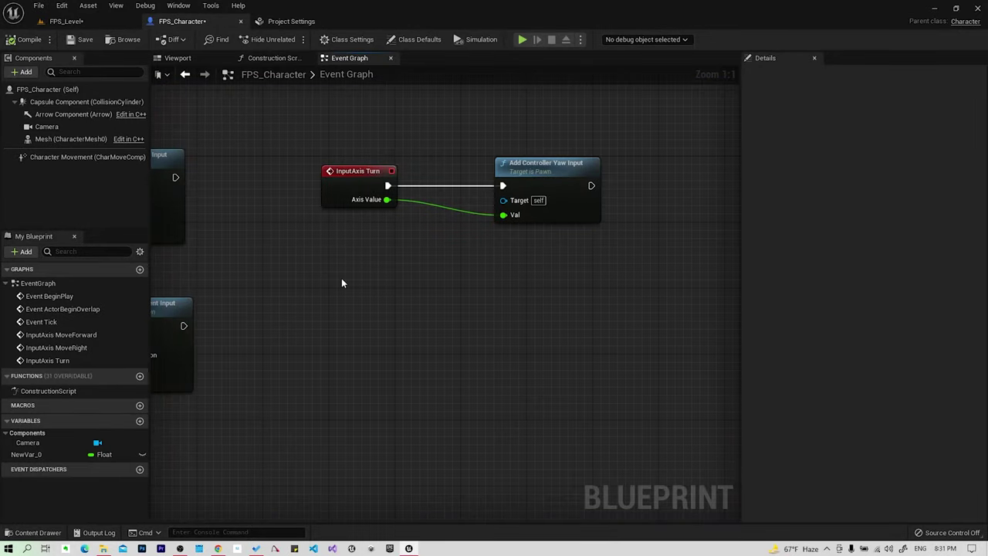
{"action": "right_click", "coordinate": [342, 281]}
Step: Add an InputAxis LookUp event feeding its exec and Axis Value into Add Controller Pitch Input
{"action": "type", "text": "lookup"}
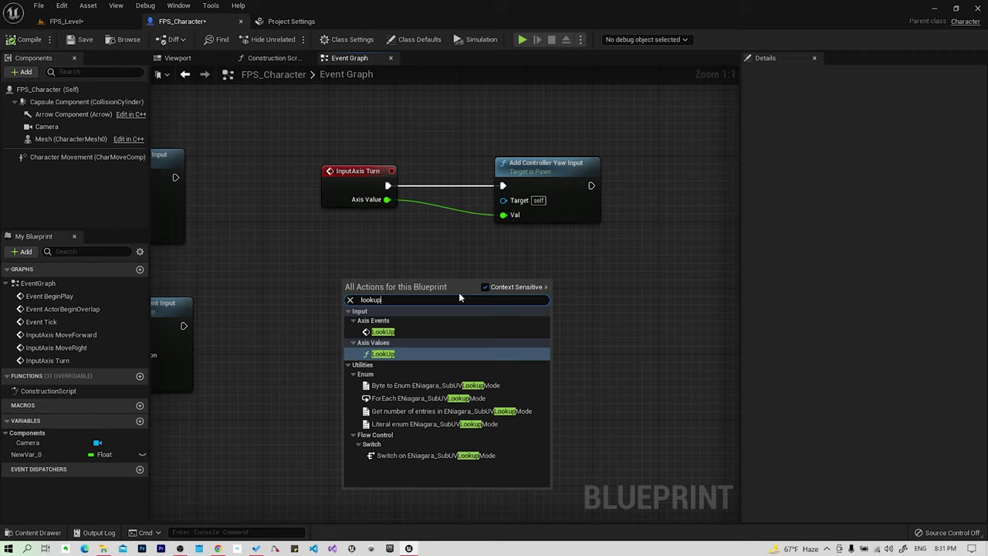
{"action": "left_click", "coordinate": [413, 331]}
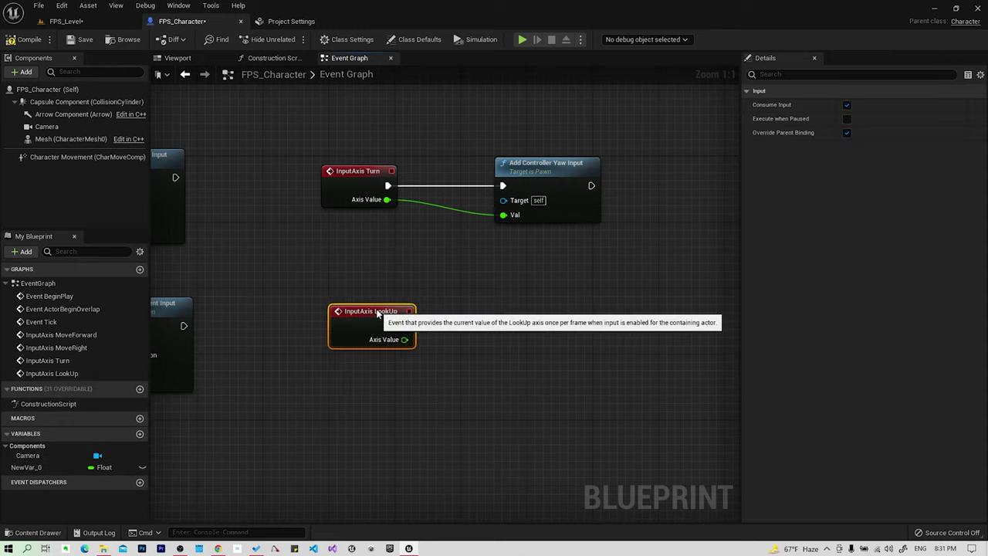
{"action": "left_click_drag", "start_coordinate": [396, 334], "coordinate": [532, 340]}
{"action": "type", "text": "add cont"}
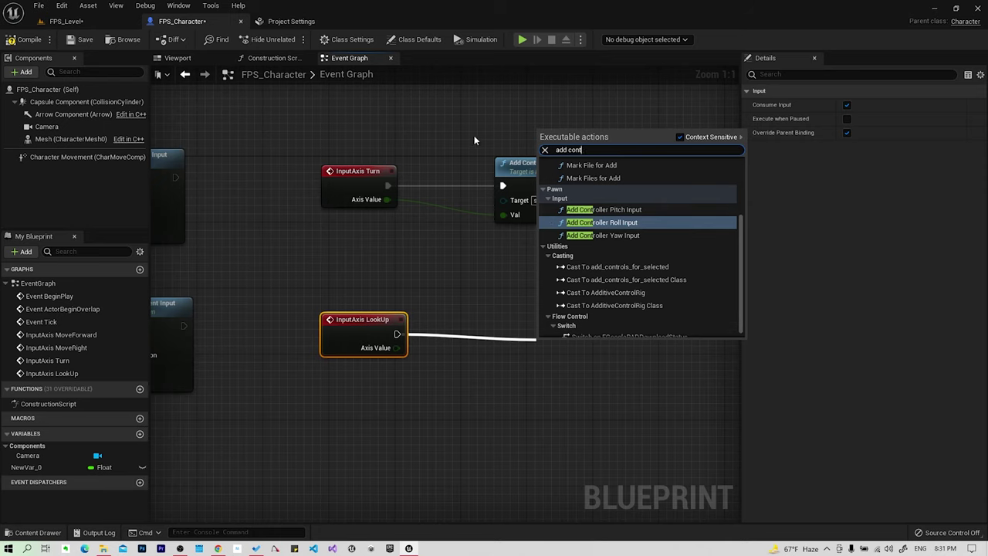
{"action": "left_click", "coordinate": [610, 209]}
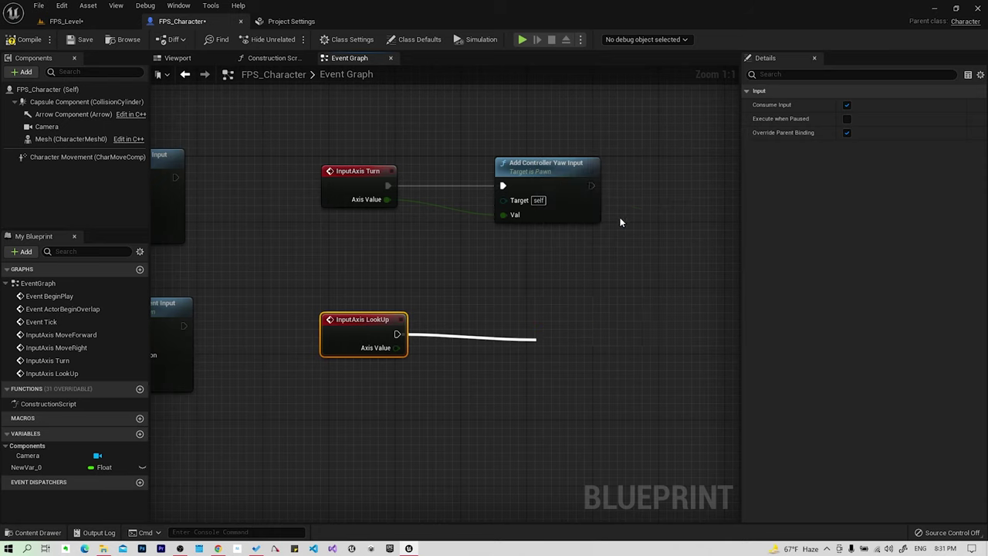
{"action": "left_click_drag", "start_coordinate": [396, 347], "coordinate": [529, 363]}
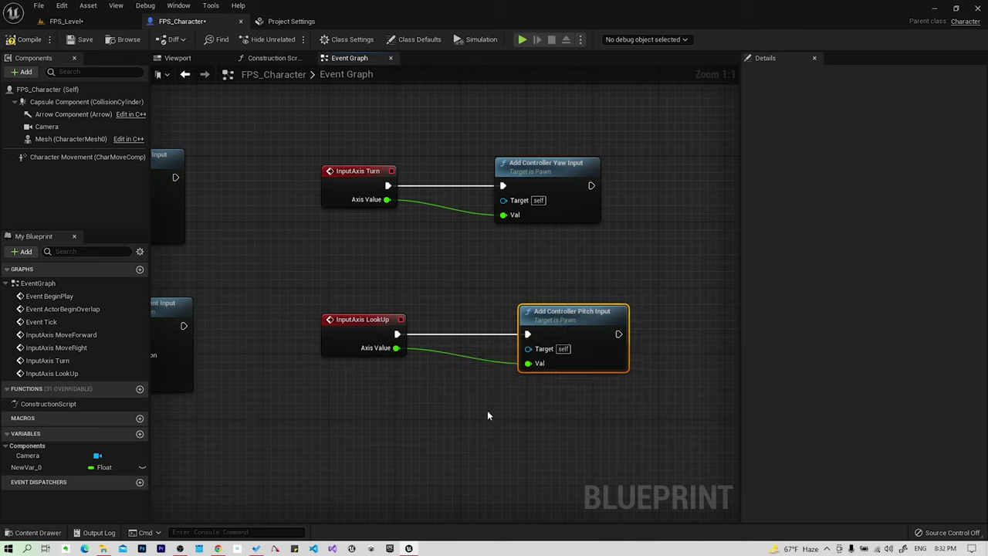
Step: Compile the blueprint and play-test the look controls while walking forward
{"action": "left_click", "coordinate": [29, 40]}
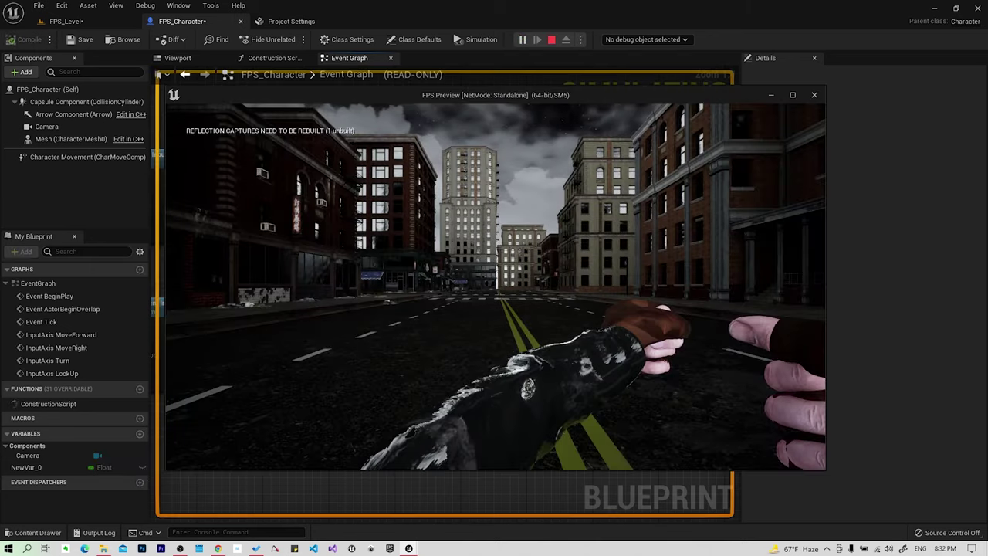
{"action": "key", "text": "w"}
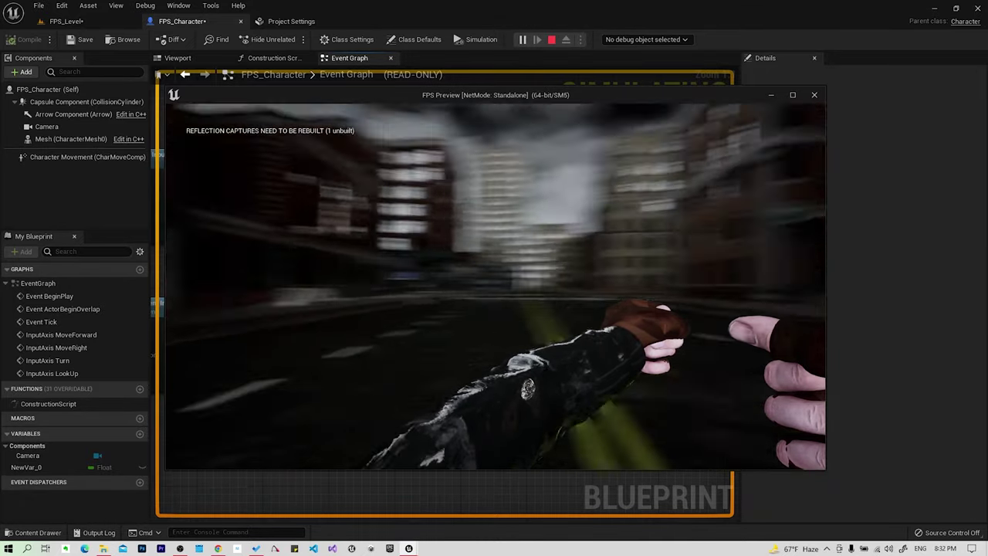
{"action": "key", "text": "Escape"}
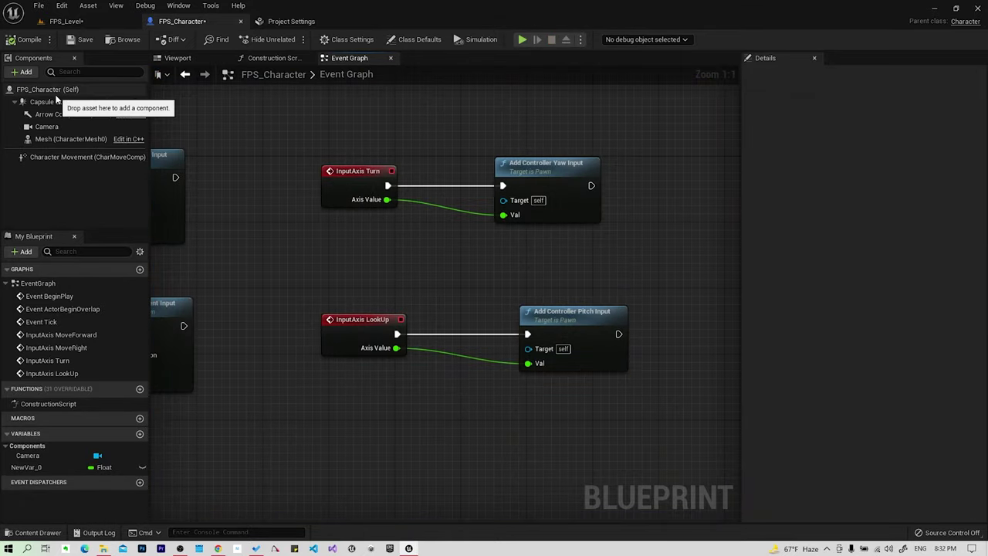
{"action": "left_click", "coordinate": [47, 89]}
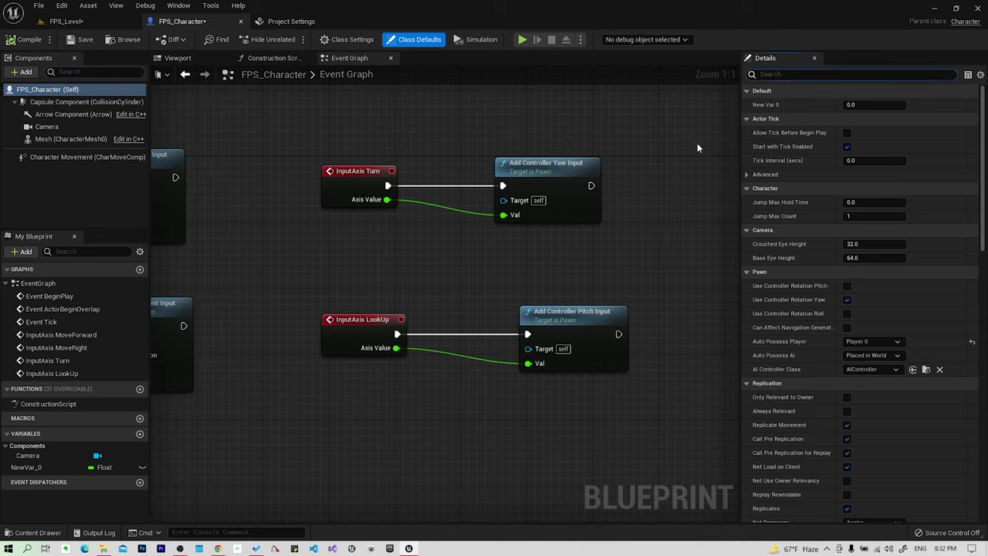
Step: Enable Use Controller Rotation Pitch in Class Defaults, then compile and save the blueprint
{"action": "type", "text": "cont"}
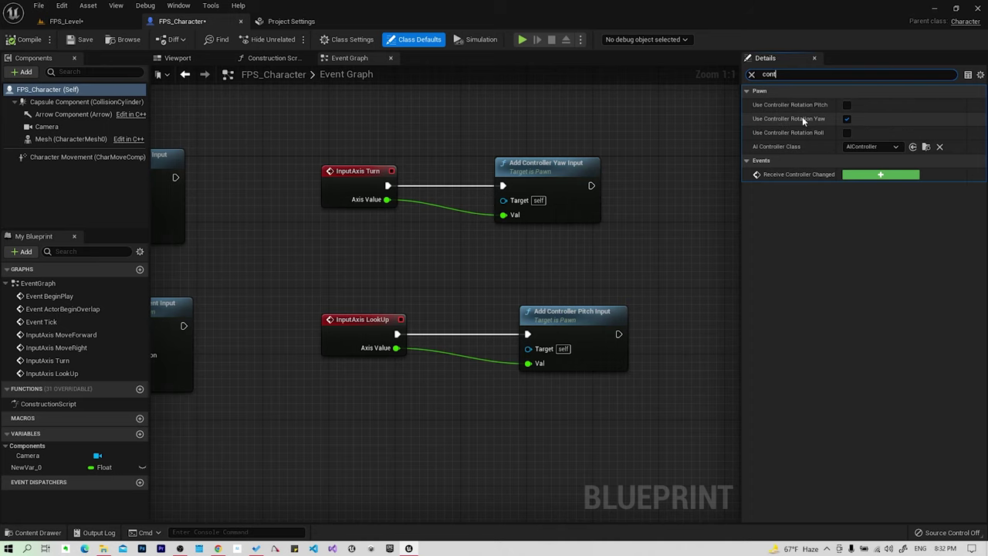
{"action": "left_click", "coordinate": [846, 118]}
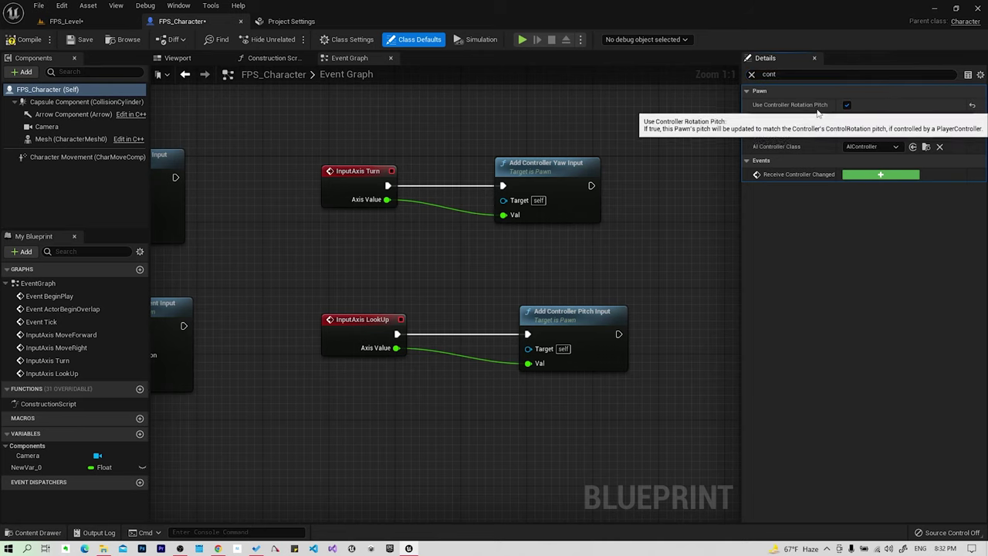
{"action": "left_click", "coordinate": [29, 39]}
{"action": "key", "text": "ctrl+s"}
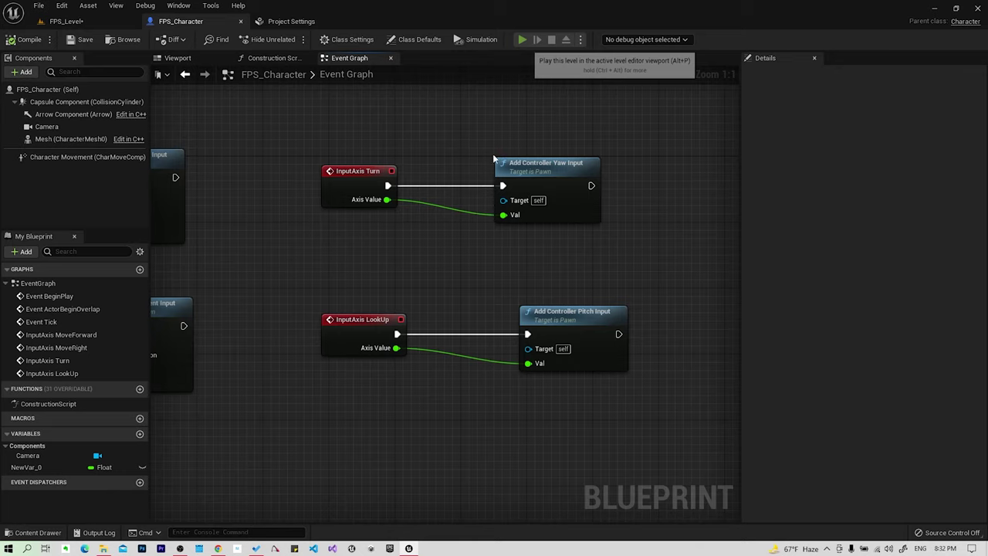
Step: Play-test the level to confirm the view pitches with the mouse
{"action": "key", "text": "alt+p"}
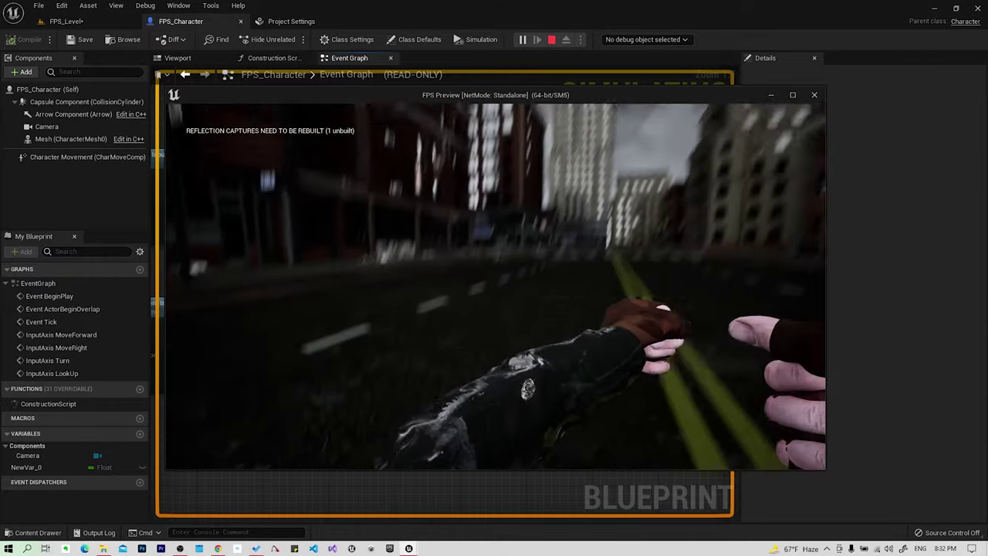
{"action": "key", "text": "Escape"}
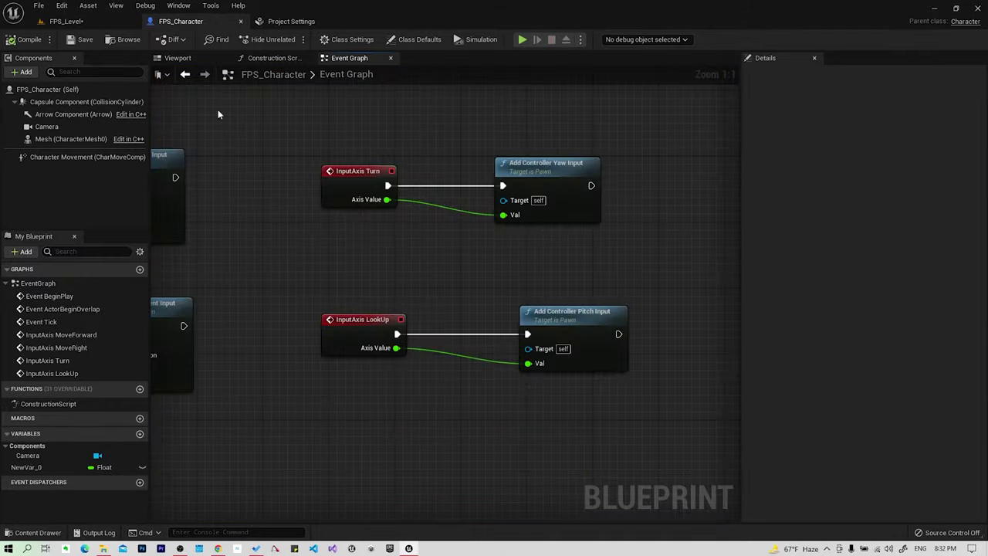
{"action": "left_click", "coordinate": [62, 6]}
{"action": "left_click", "coordinate": [285, 21]}
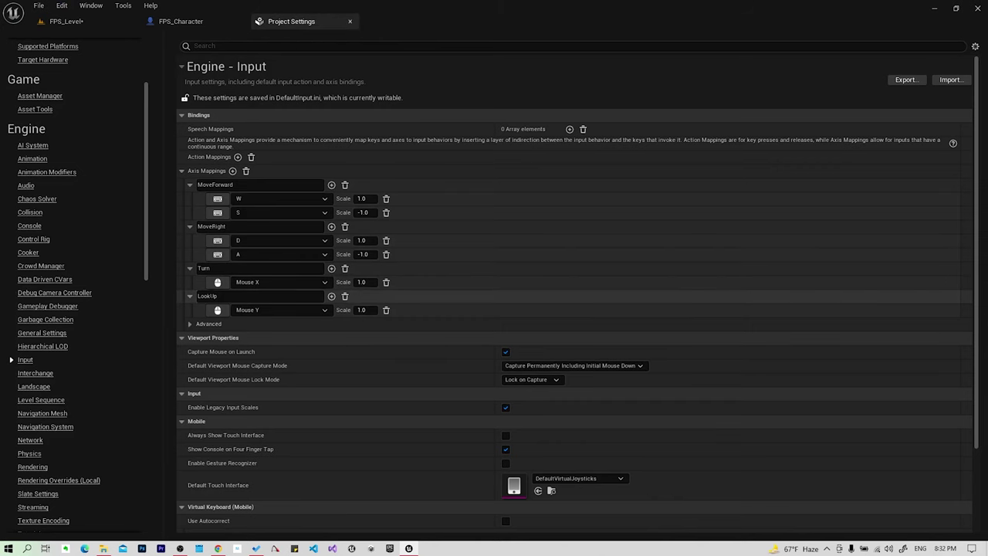
Step: Set the LookUp Mouse Y scale to -1.0 to invert vertical mouse look
{"action": "left_click", "coordinate": [359, 310]}
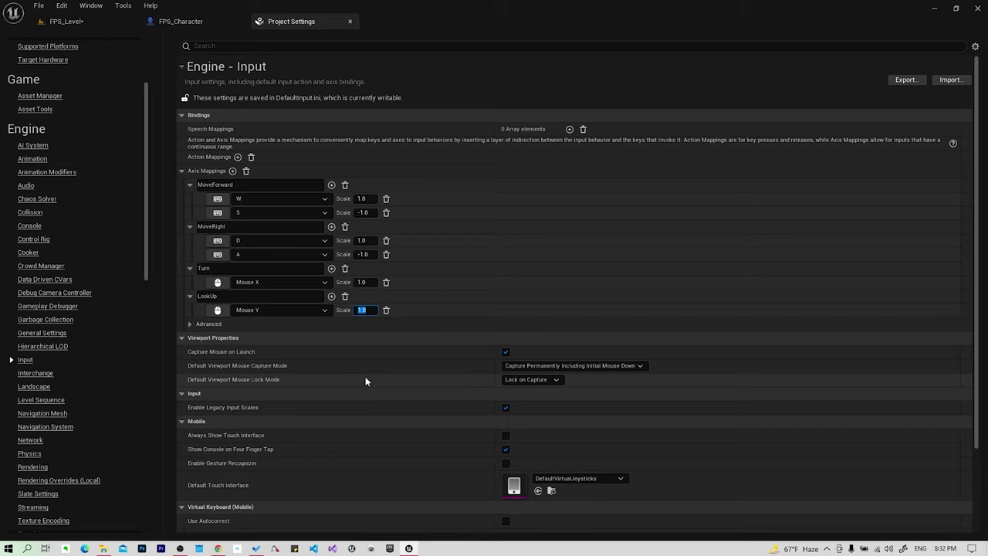
{"action": "type", "text": "-1"}
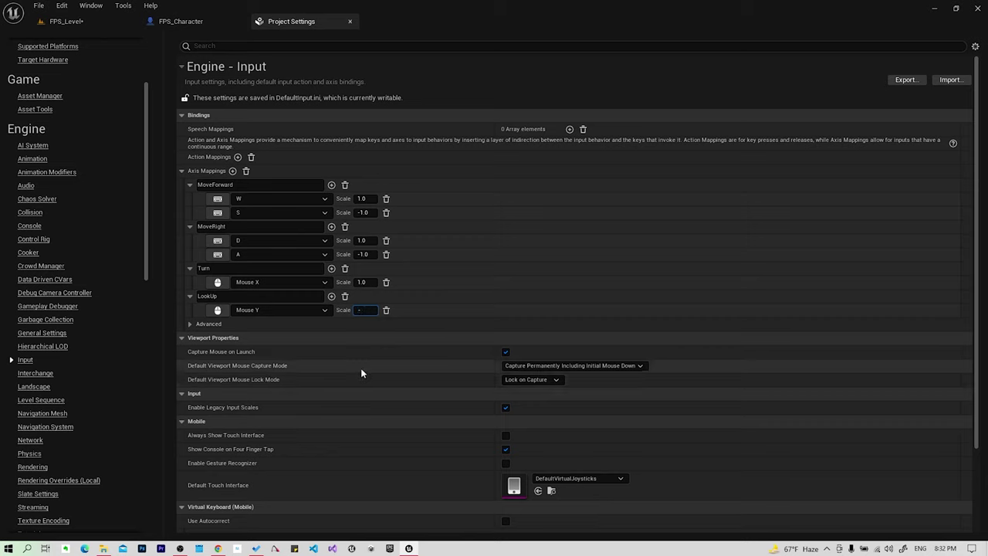
{"action": "left_click", "coordinate": [426, 307]}
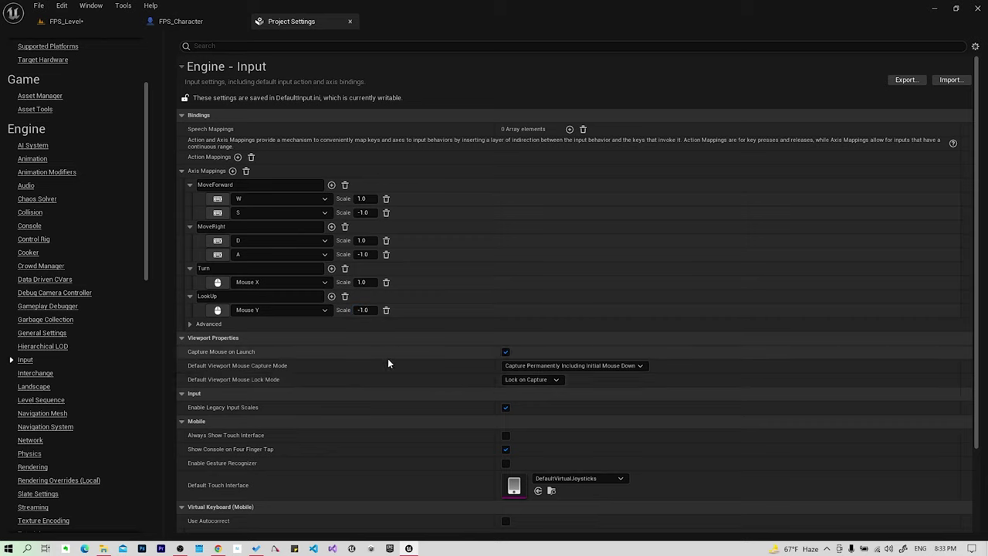
{"action": "left_click", "coordinate": [97, 26]}
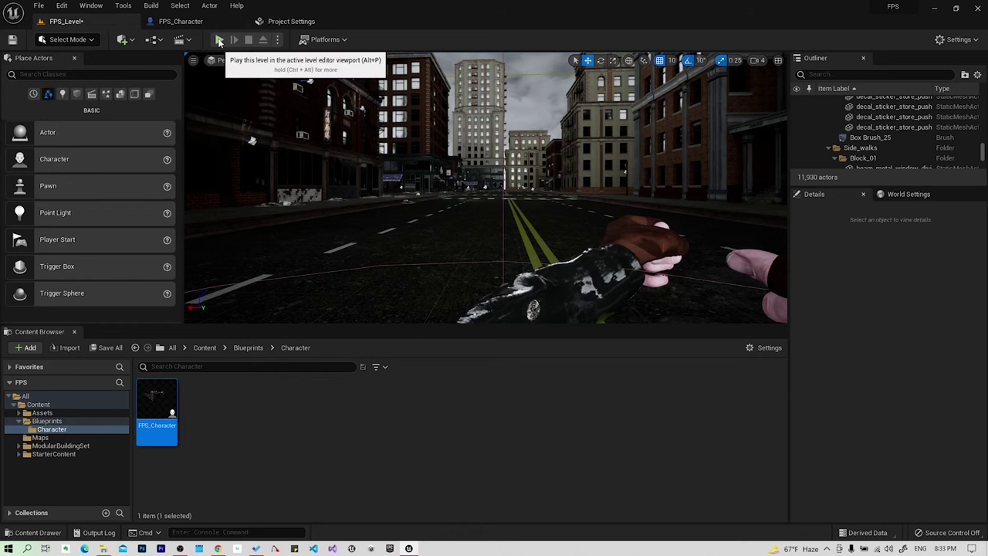